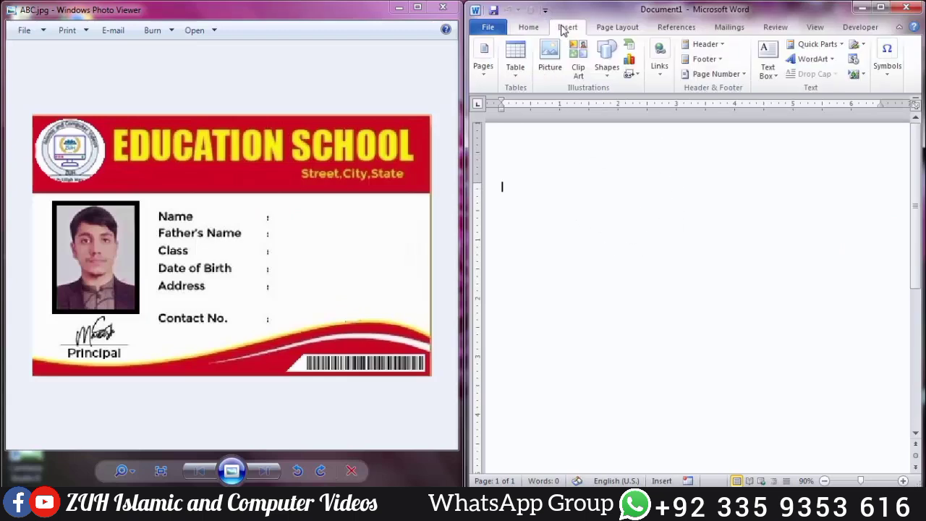
# Step: Draw a rectangle on the blank page for the card and size it 3" high by 5.5" wide
pyautogui.click(496, 167)
pyautogui.moveTo(525, 192); pyautogui.dragTo(852, 341)
pyautogui.click(879, 67)
pyautogui.click(914, 143)
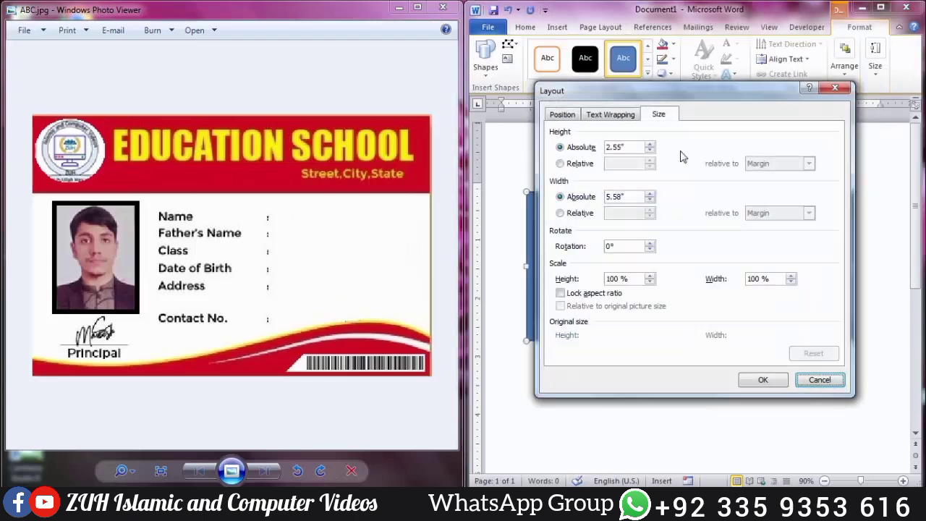
pyautogui.click(630, 147)
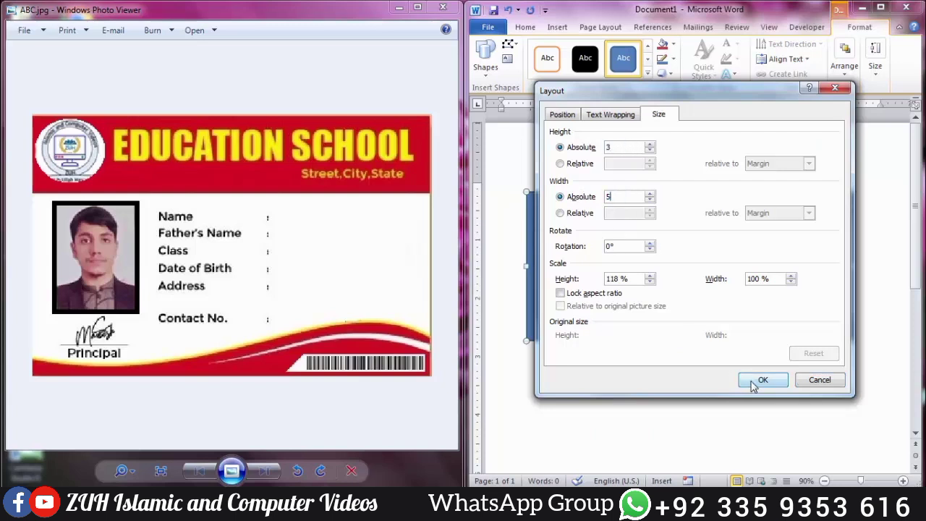
pyautogui.click(761, 380)
pyautogui.click(876, 67)
pyautogui.click(890, 126)
pyautogui.write('5.5')
pyautogui.press('Return')
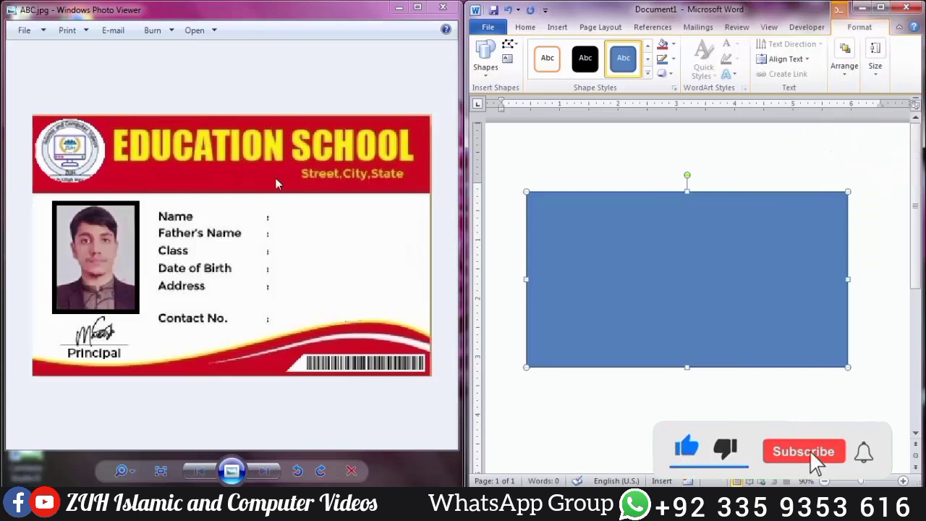
# Step: Remove the card rectangle's fill and give it an orange outline
pyautogui.click(672, 44)
pyautogui.click(688, 155)
pyautogui.click(673, 59)
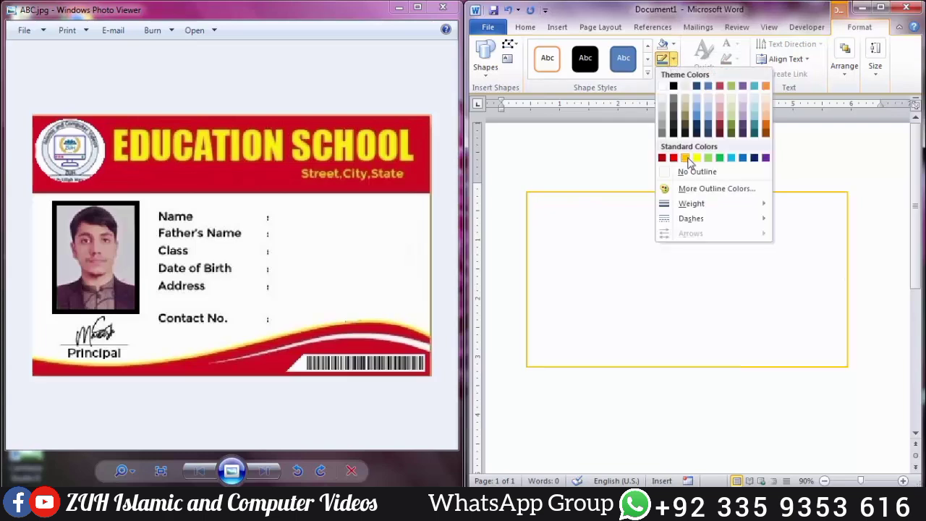
pyautogui.click(694, 172)
# Step: Draw a wide rectangle as a header band and align it with the card's top edge and full width
pyautogui.click(485, 66)
pyautogui.click(520, 103)
pyautogui.moveTo(530, 216); pyautogui.dragTo(847, 268)
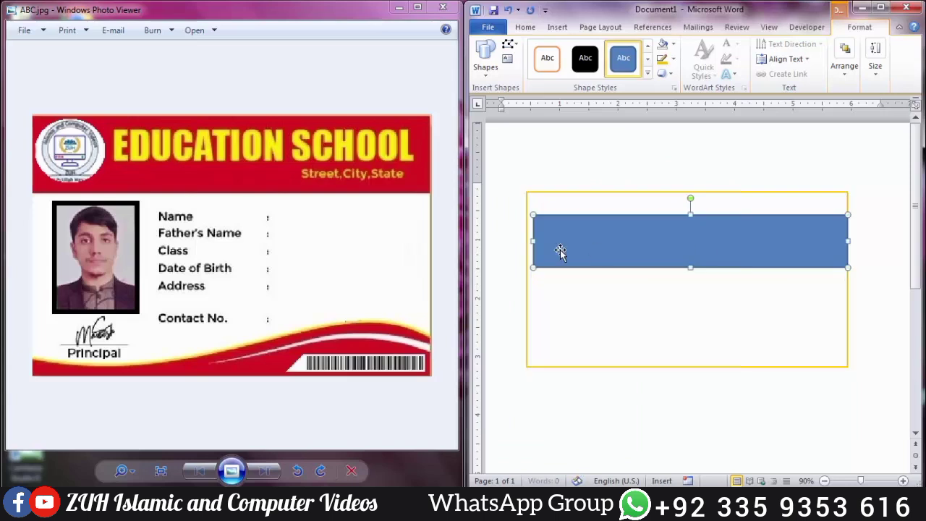
pyautogui.moveTo(533, 242); pyautogui.dragTo(572, 216)
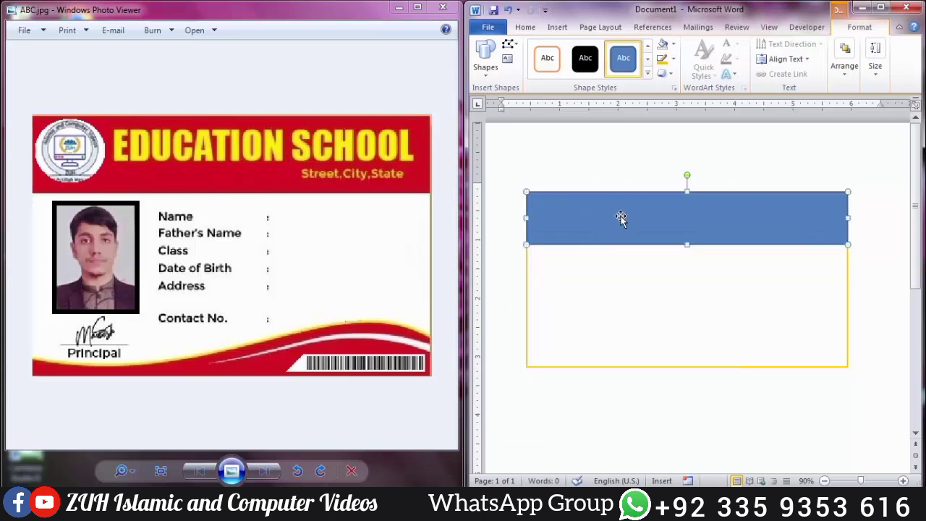
# Step: Remove the header band's outline and fill it with a custom darker red
pyautogui.click(674, 45)
pyautogui.click(673, 59)
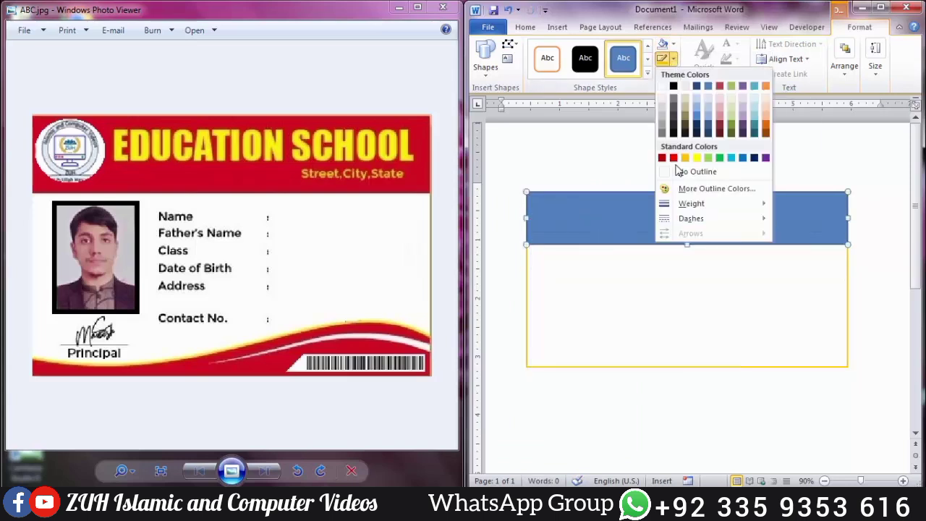
pyautogui.click(680, 171)
pyautogui.click(673, 45)
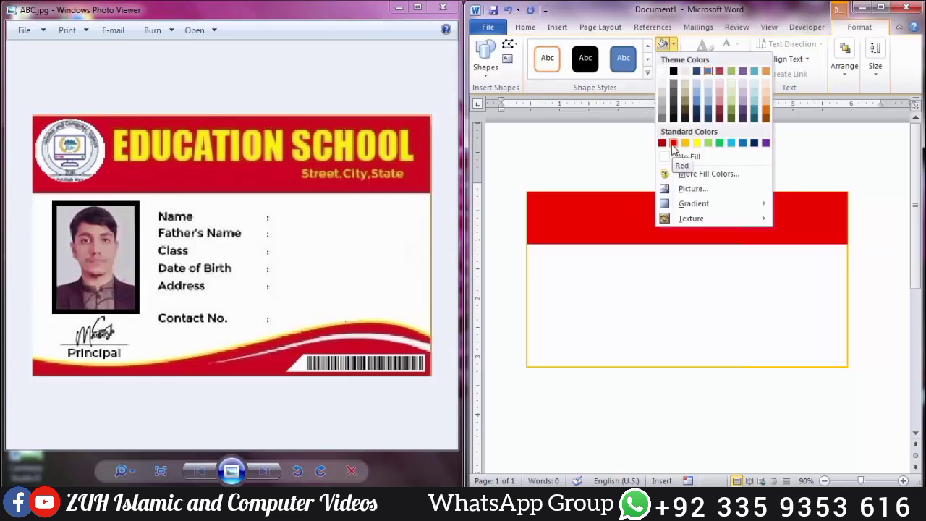
pyautogui.click(661, 143)
pyautogui.click(673, 45)
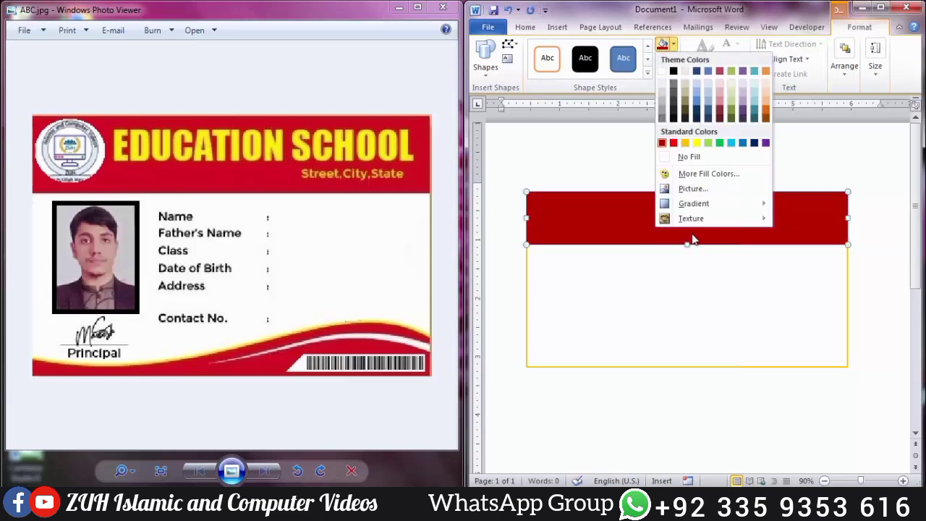
pyautogui.click(690, 173)
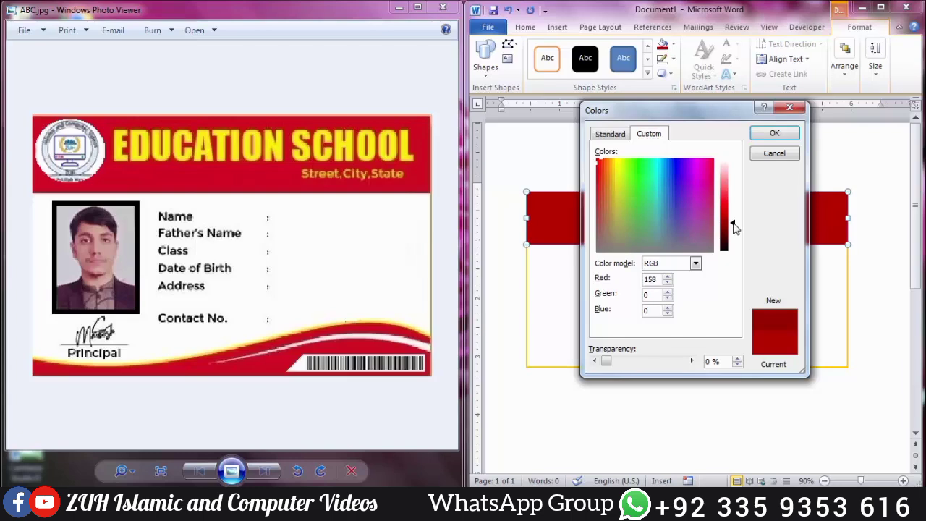
pyautogui.click(774, 133)
pyautogui.click(594, 283)
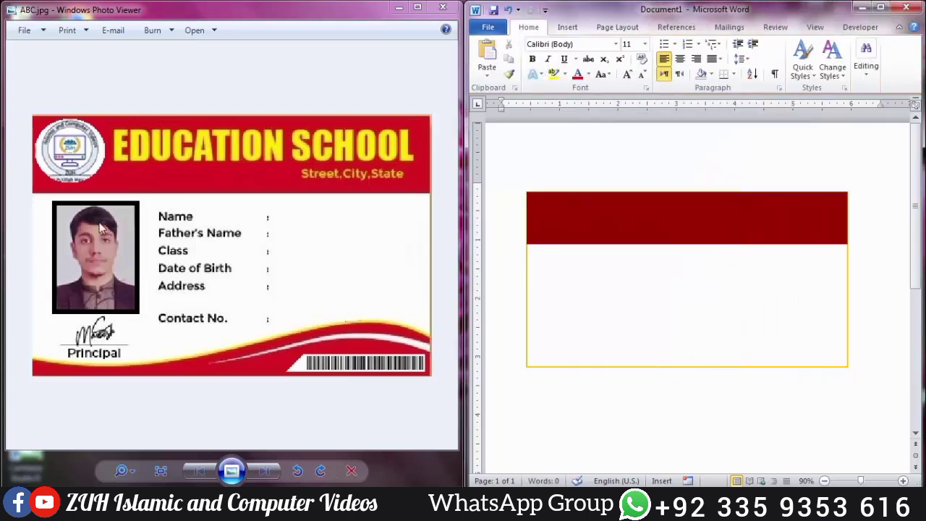
# Step: Draw a photo frame rectangle below the header at the card's left, with no fill and a black outline
pyautogui.click(567, 27)
pyautogui.click(606, 62)
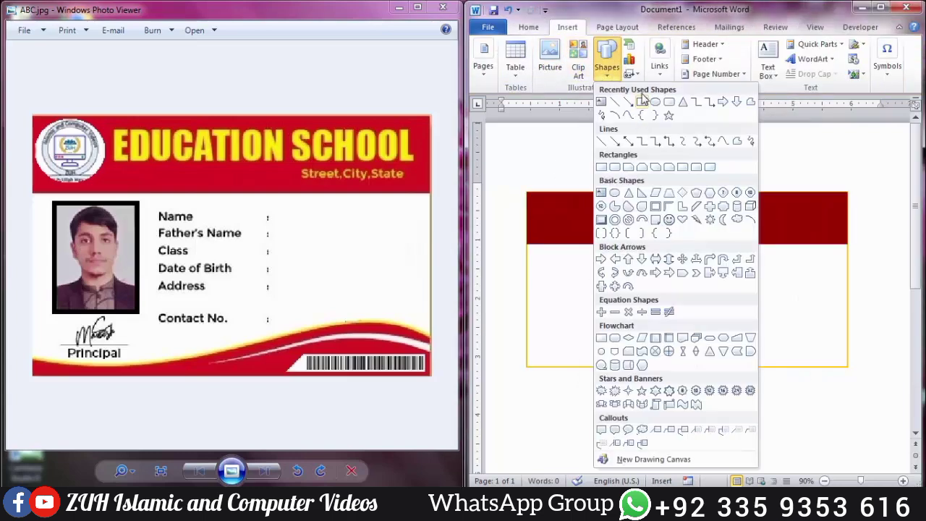
pyautogui.moveTo(539, 253)
pyautogui.mouseDown()
pyautogui.moveTo(606, 330)
pyautogui.moveTo(591, 312)
pyautogui.mouseUp()
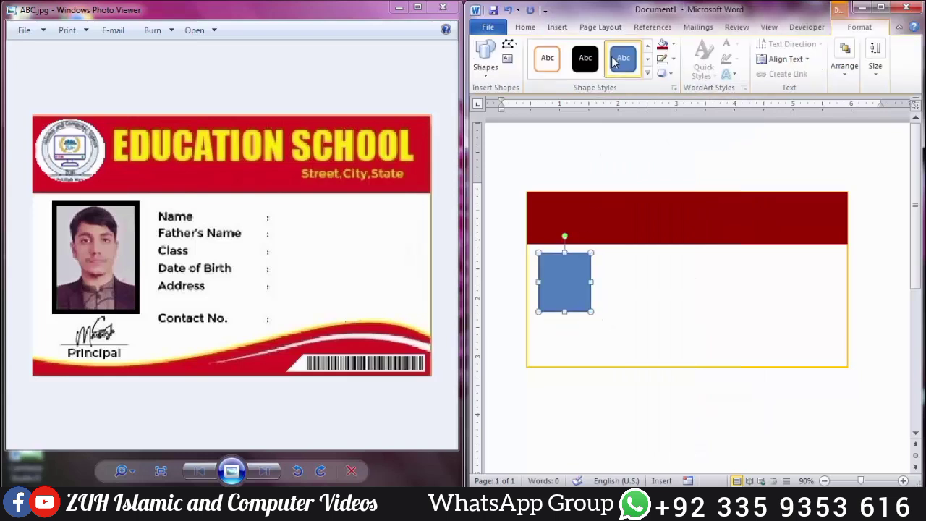
pyautogui.click(672, 45)
pyautogui.click(687, 181)
pyautogui.click(672, 58)
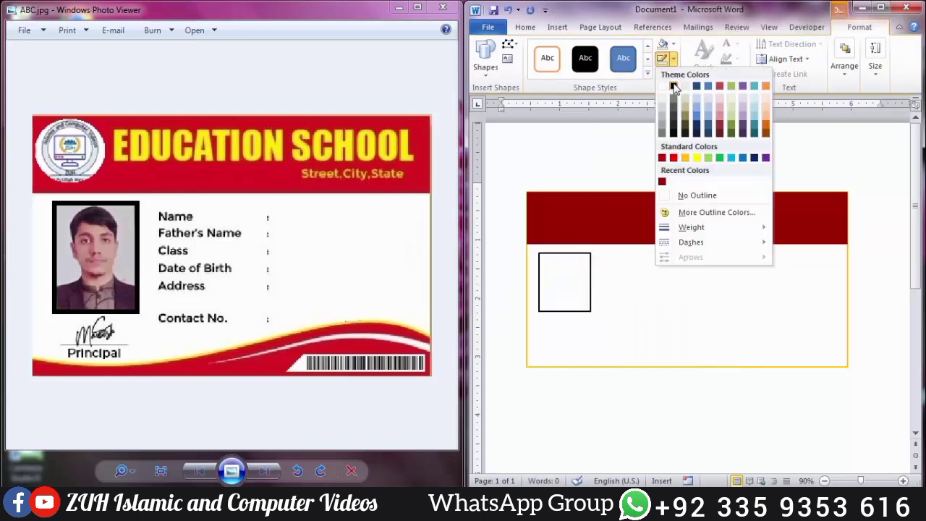
pyautogui.click(674, 87)
pyautogui.click(642, 295)
# Step: Draw an unfilled, borderless text box beside the photo frame with the labels Name, Father's Name, Class, Date of Birth and Address, each with a colon
pyautogui.click(565, 27)
pyautogui.click(770, 69)
pyautogui.click(666, 340)
pyautogui.moveTo(604, 249); pyautogui.dragTo(834, 359)
pyautogui.click(673, 58)
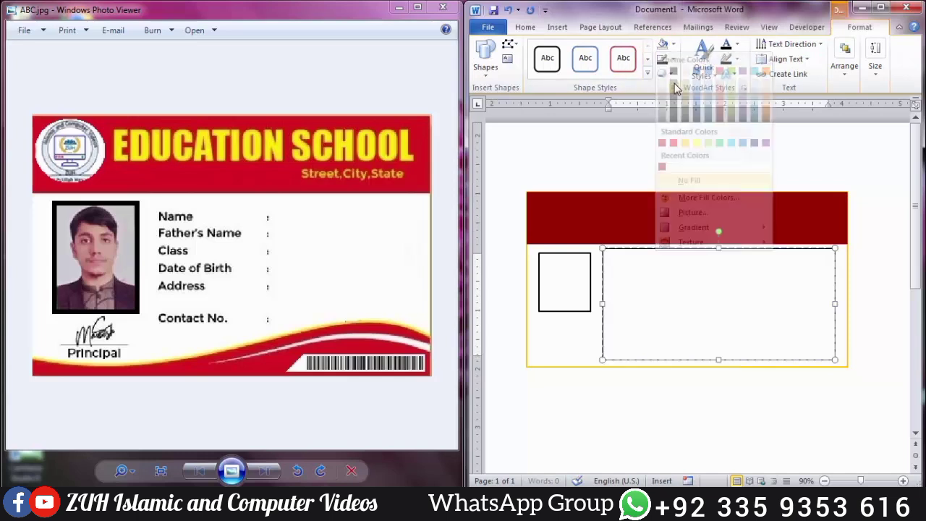
pyautogui.click(694, 195)
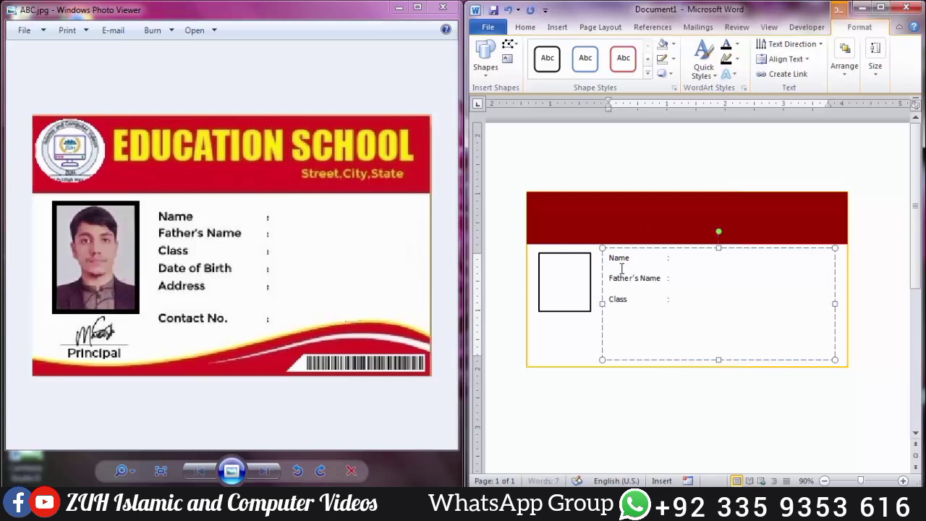
pyautogui.write('of Birth :')
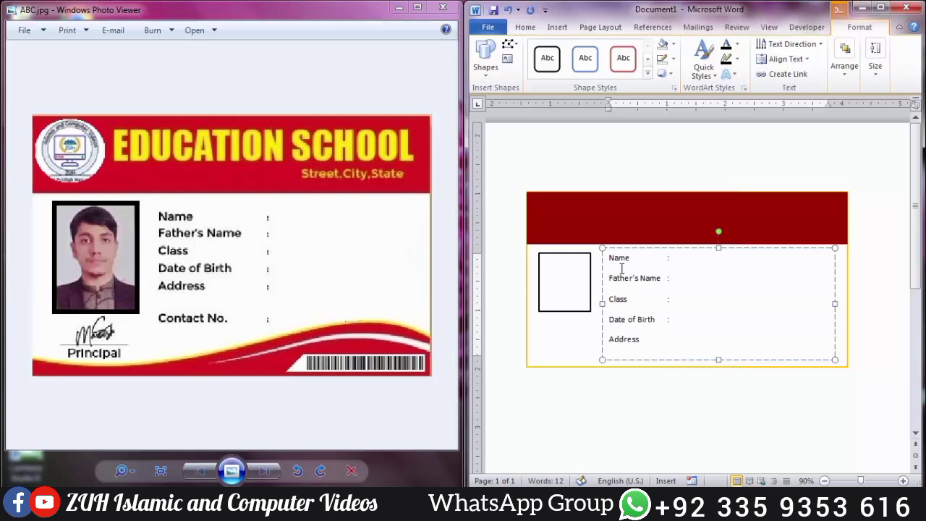
# Step: Remove the paragraph spacing between the label lines and increase their font size to 14
pyautogui.click(601, 275)
pyautogui.click(525, 26)
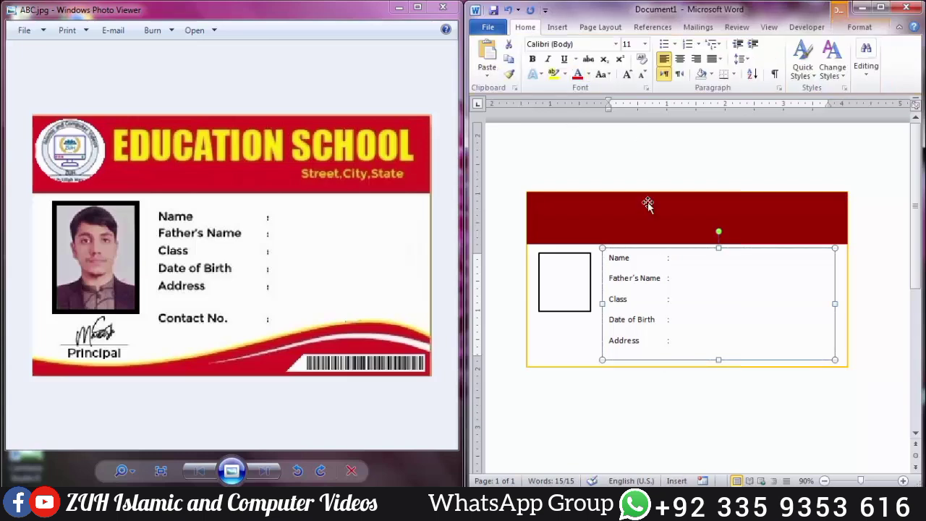
pyautogui.click(802, 71)
pyautogui.click(789, 102)
pyautogui.click(626, 75)
pyautogui.click(626, 74)
# Step: Add a Contact No. line after a blank line below Address and set all label text to size 13
pyautogui.click(667, 258)
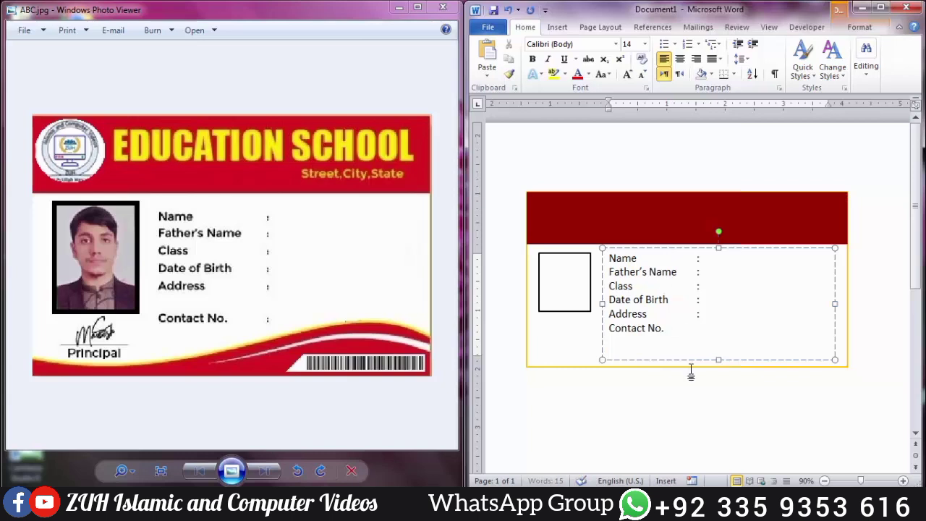
pyautogui.press('Return')
pyautogui.click(641, 248)
pyautogui.click(628, 45)
pyautogui.write('13')
pyautogui.press('Return')
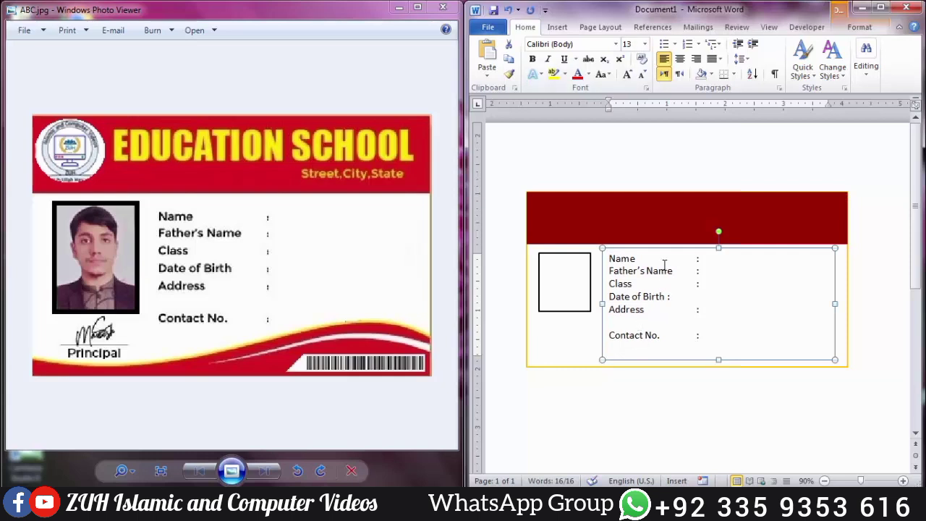
pyautogui.click(643, 421)
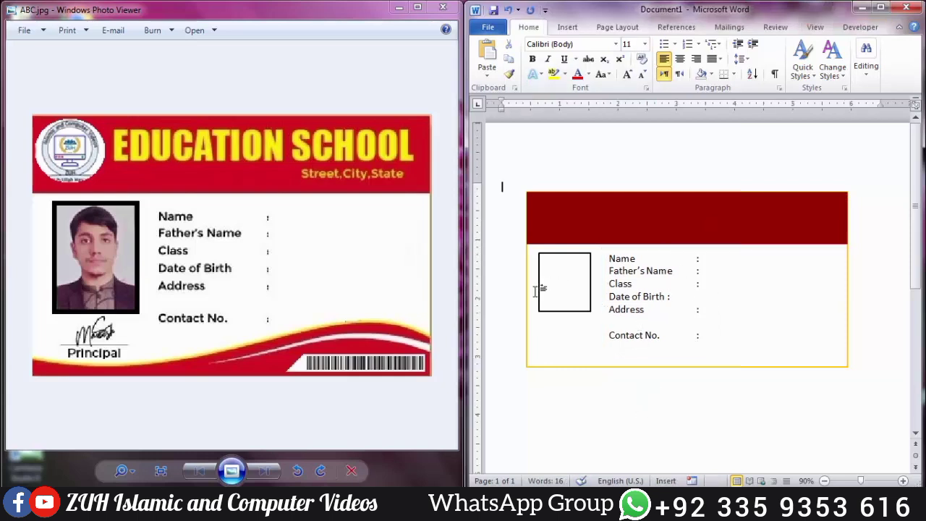
# Step: Duplicate the label text box and place the copy below the card
pyautogui.click(649, 248)
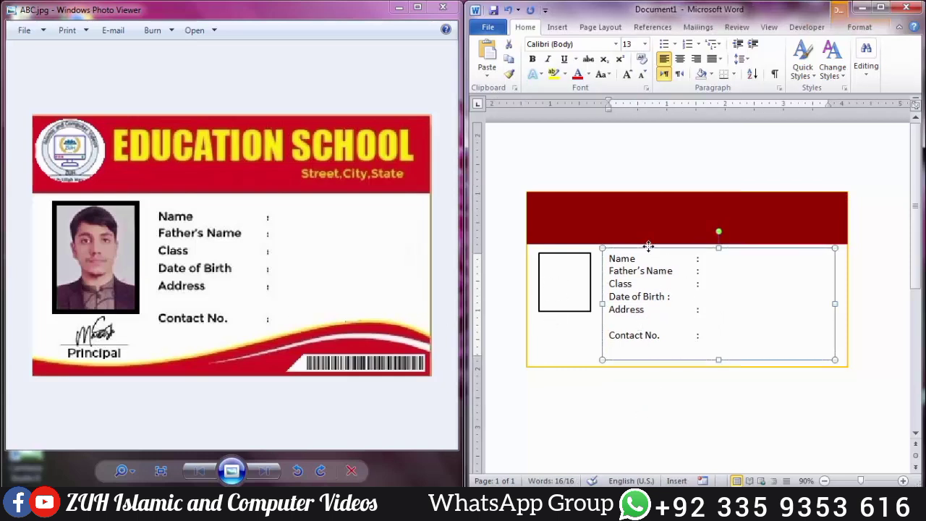
pyautogui.hotkey('ctrl', 'd')
pyautogui.moveTo(653, 261); pyautogui.dragTo(569, 385)
# Step: Replace all text in the copied box with EDUCATION SCHOOL
pyautogui.scroll(-1, 600, 436)
pyautogui.tripleClick(601, 437)
pyautogui.press('BackSpace')
pyautogui.press('BackSpace')
pyautogui.press('BackSpace')
pyautogui.press('BackSpace')
pyautogui.press('BackSpace')
pyautogui.press('BackSpace')
pyautogui.press('BackSpace')
pyautogui.press('BackSpace')
pyautogui.press('BackSpace')
pyautogui.press('BackSpace')
pyautogui.press('BackSpace')
pyautogui.press('BackSpace')
pyautogui.press('BackSpace')
pyautogui.press('BackSpace')
pyautogui.press('BackSpace')
pyautogui.press('BackSpace')
pyautogui.press('BackSpace')
pyautogui.press('BackSpace')
pyautogui.press('BackSpace')
pyautogui.press('BackSpace')
pyautogui.press('Delete')
pyautogui.press('Delete')
pyautogui.press('Delete')
pyautogui.press('Delete')
pyautogui.press('Delete')
pyautogui.press('Delete')
pyautogui.press('Delete')
pyautogui.press('Delete')
pyautogui.press('Delete')
pyautogui.press('Delete')
pyautogui.press('Delete')
pyautogui.press('Delete')
pyautogui.press('Delete')
pyautogui.press('Delete')
pyautogui.press('Delete')
pyautogui.press('Delete')
pyautogui.press('Delete')
pyautogui.press('Delete')
pyautogui.press('Delete')
pyautogui.press('Delete')
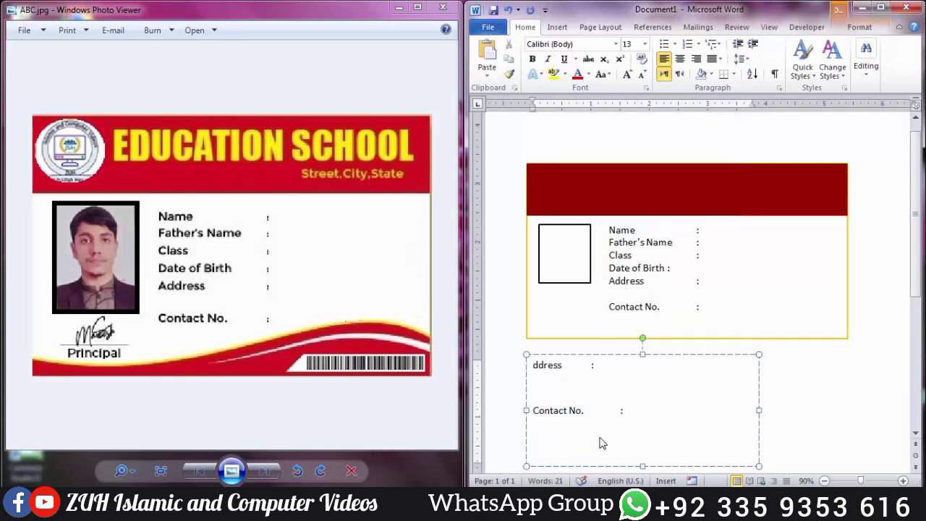
pyautogui.write('EDUCATION SCHOOL')
# Step: Reduce the title box's height and make EDUCATION SCHOOL bold at size 28
pyautogui.click(526, 357)
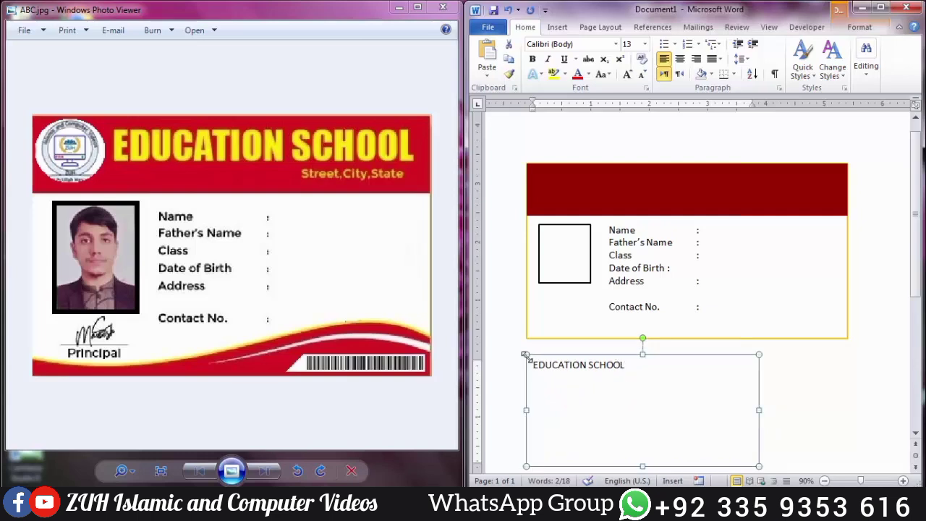
pyautogui.moveTo(526, 355); pyautogui.dragTo(527, 423)
pyautogui.click(628, 75)
pyautogui.click(627, 75)
pyautogui.click(627, 76)
pyautogui.click(628, 75)
pyautogui.click(628, 76)
pyautogui.hotkey('ctrl', 'b')
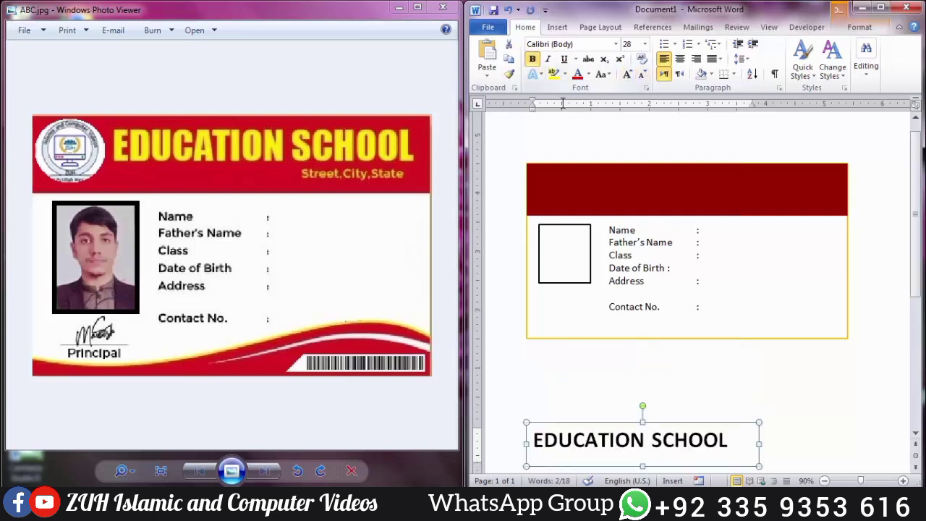
# Step: Move the title box onto the header band and set its font size to 33
pyautogui.moveTo(564, 423); pyautogui.dragTo(591, 208)
pyautogui.click(626, 75)
pyautogui.write('33')
pyautogui.press('Return')
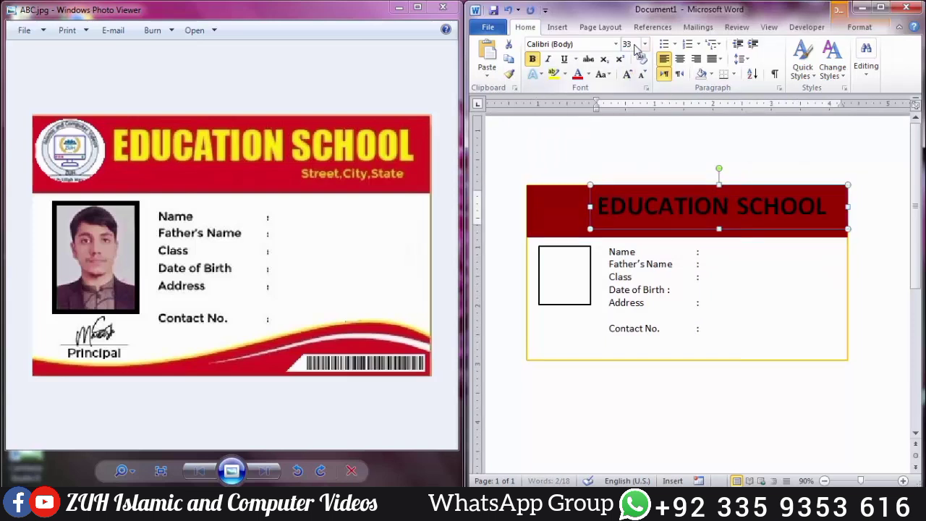
# Step: Colour the EDUCATION SCHOOL title yellow and nudge it slightly up within the header band
pyautogui.click(587, 74)
pyautogui.click(610, 188)
pyautogui.moveTo(625, 228); pyautogui.dragTo(630, 224)
# Step: Copy and paste the label text box again, moving the new copy into the empty area under the card
pyautogui.click(624, 246)
pyautogui.hotkey('ctrl', 'c')
pyautogui.hotkey('ctrl', 'v')
pyautogui.moveTo(614, 283); pyautogui.dragTo(545, 416)
# Step: Replace the copied labels with a one-line placeholder school address including street, city and state
pyautogui.click(575, 402)
pyautogui.press('Delete')
pyautogui.press('Delete')
pyautogui.press('Delete')
pyautogui.press('Delete')
pyautogui.press('Delete')
pyautogui.press('Delete')
pyautogui.press('Delete')
pyautogui.press('Delete')
pyautogui.press('Delete')
pyautogui.press('Delete')
pyautogui.press('Delete')
pyautogui.press('Delete')
pyautogui.write('A')
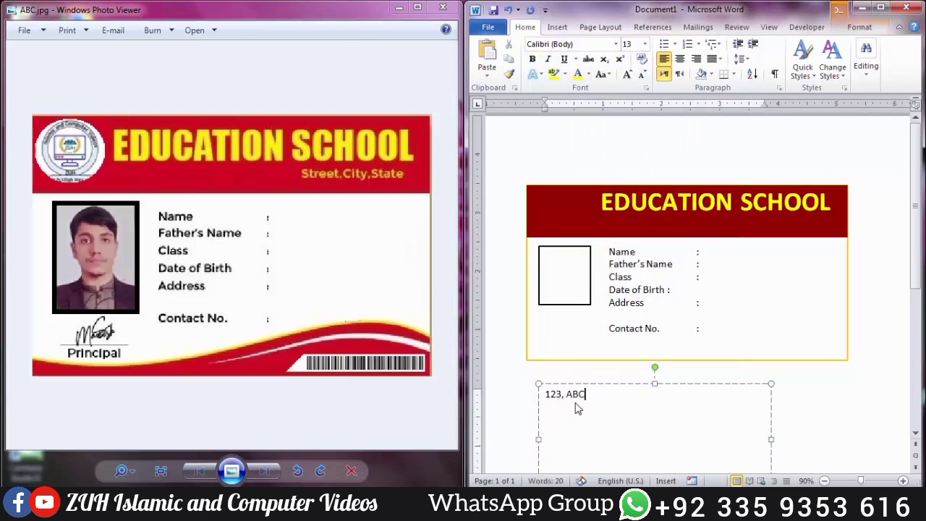
pyautogui.write('ity, S')
# Step: Colour the address text yellow and fit its box beneath the school title in the header band
pyautogui.moveTo(636, 381); pyautogui.dragTo(699, 212)
pyautogui.click(577, 74)
pyautogui.moveTo(718, 326); pyautogui.dragTo(718, 238)
pyautogui.moveTo(603, 226); pyautogui.dragTo(680, 230)
pyautogui.click(577, 226)
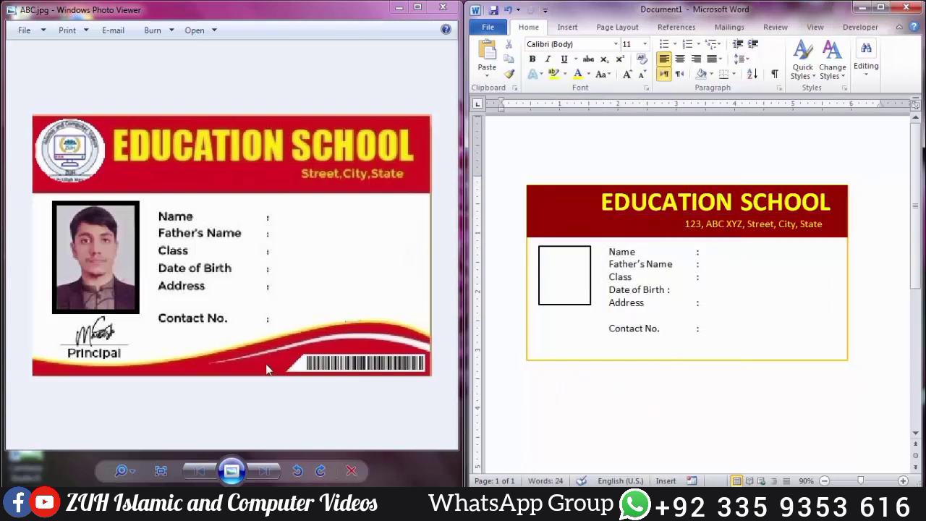
# Step: Draw a thin rectangular strip across the full width of the card's bottom edge
pyautogui.click(567, 27)
pyautogui.click(607, 58)
pyautogui.click(544, 163)
pyautogui.moveTo(527, 341); pyautogui.dragTo(847, 360)
# Step: Edit the bottom strip's points to form a curved wave that rises to a crest near the card's right side
pyautogui.click(515, 48)
pyautogui.click(542, 77)
pyautogui.moveTo(788, 340); pyautogui.dragTo(799, 321)
pyautogui.moveTo(711, 322); pyautogui.dragTo(714, 330)
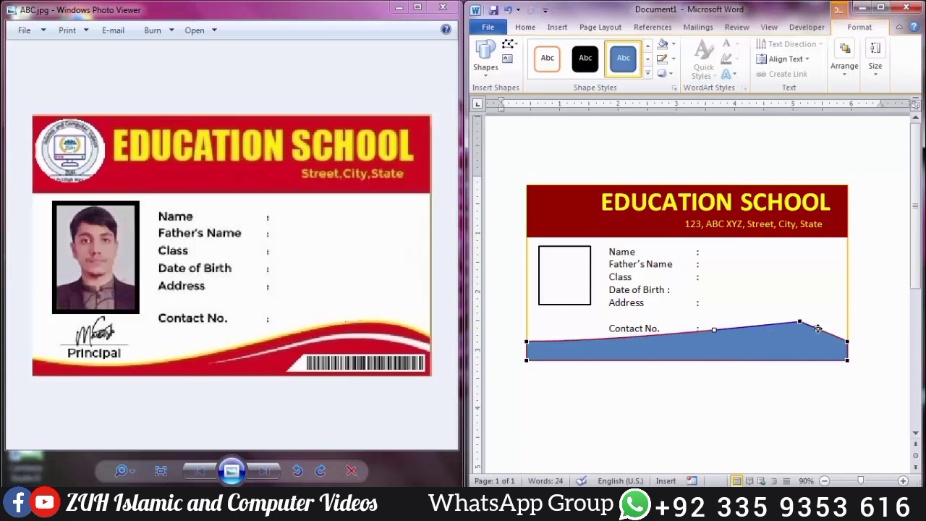
pyautogui.moveTo(842, 314); pyautogui.dragTo(840, 314)
pyautogui.moveTo(714, 330); pyautogui.dragTo(732, 365)
pyautogui.click(798, 389)
# Step: Draw a thin rounded flowchart shape across the wave's right part and apply the white style with orange outline
pyautogui.click(768, 345)
pyautogui.click(485, 55)
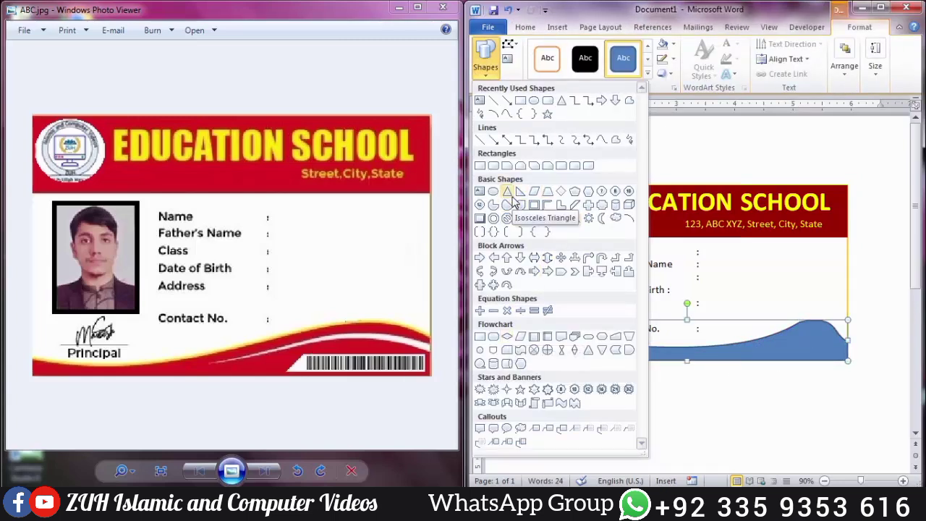
pyautogui.click(564, 337)
pyautogui.moveTo(854, 351); pyautogui.dragTo(726, 351)
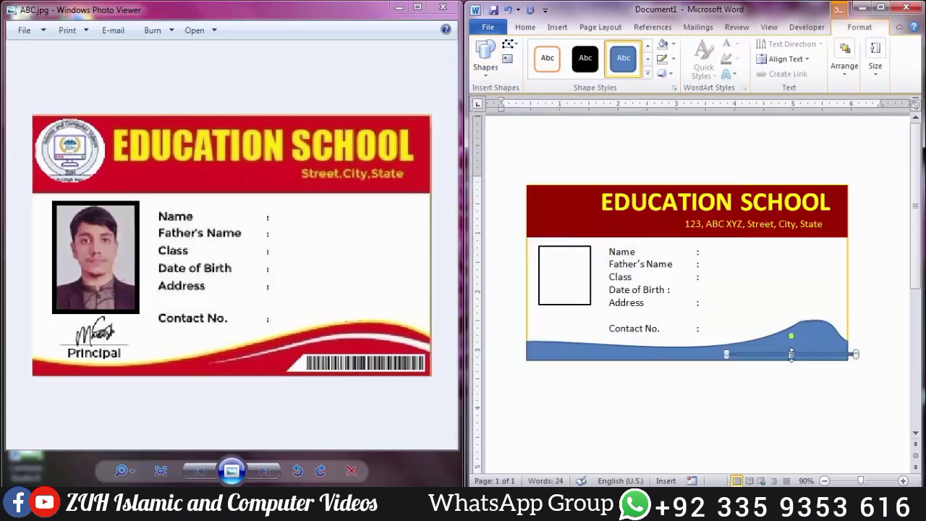
pyautogui.moveTo(791, 353); pyautogui.dragTo(790, 349)
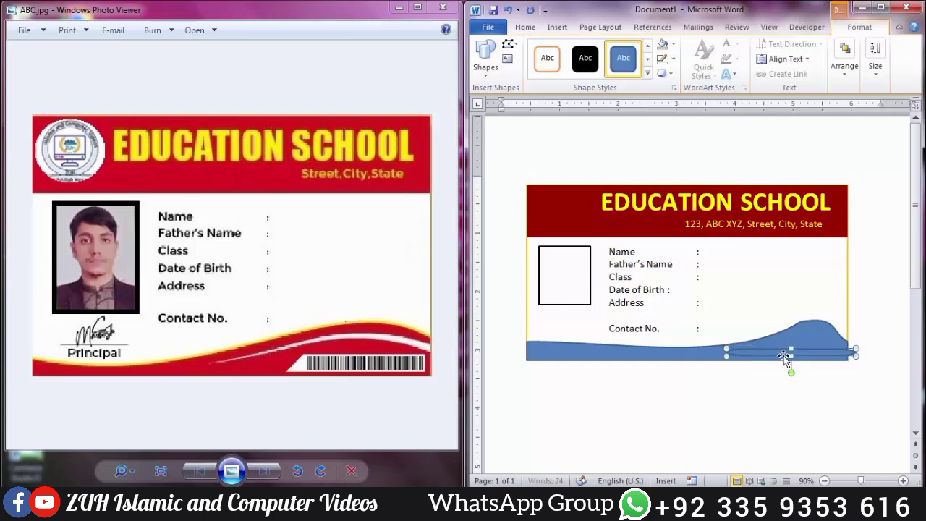
pyautogui.click(548, 58)
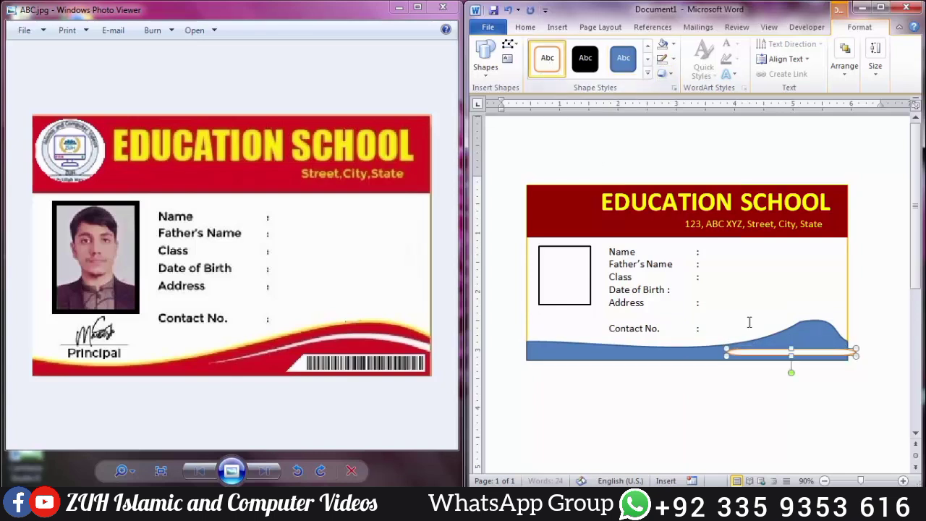
# Step: Edit the white rounded shape's points into a bent ribbon that peaks beneath the wave's crest
pyautogui.click(509, 44)
pyautogui.click(527, 76)
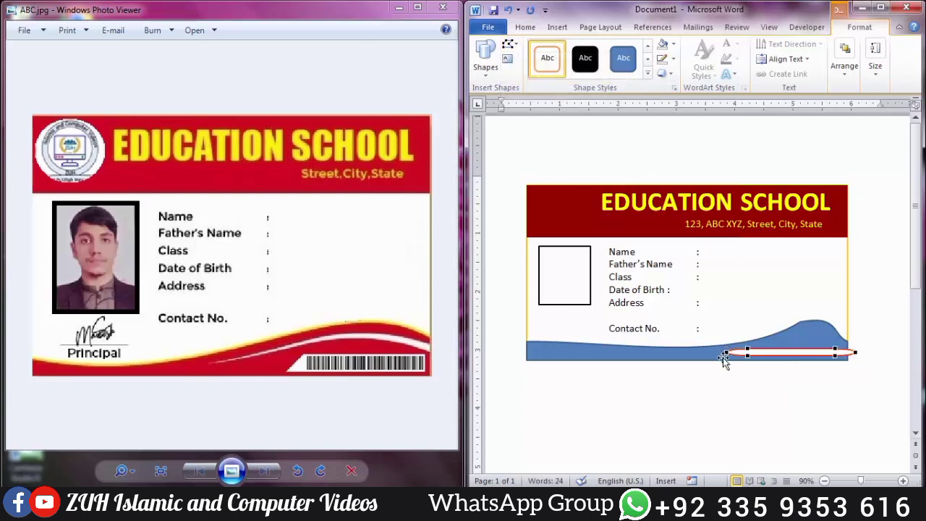
pyautogui.moveTo(751, 348)
pyautogui.mouseDown()
pyautogui.moveTo(802, 340)
pyautogui.moveTo(748, 352)
pyautogui.mouseUp()
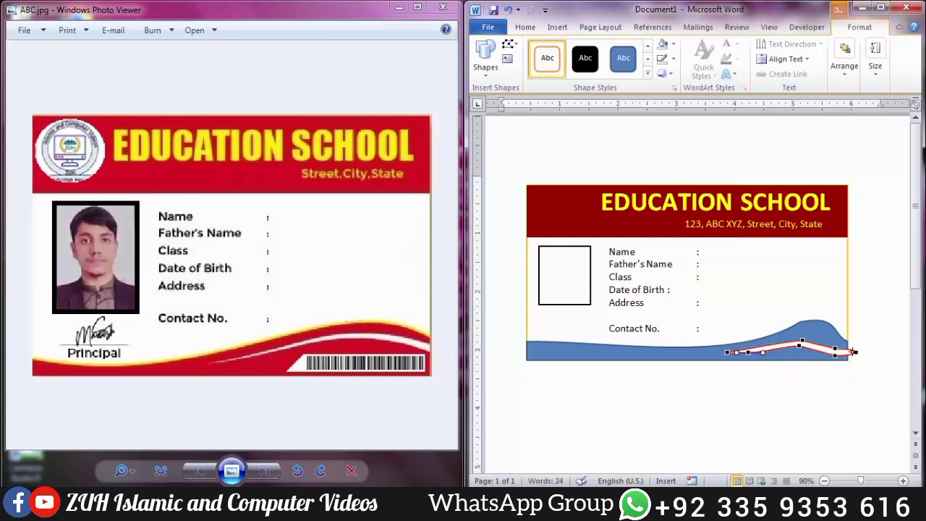
pyautogui.click(672, 355)
pyautogui.click(803, 342)
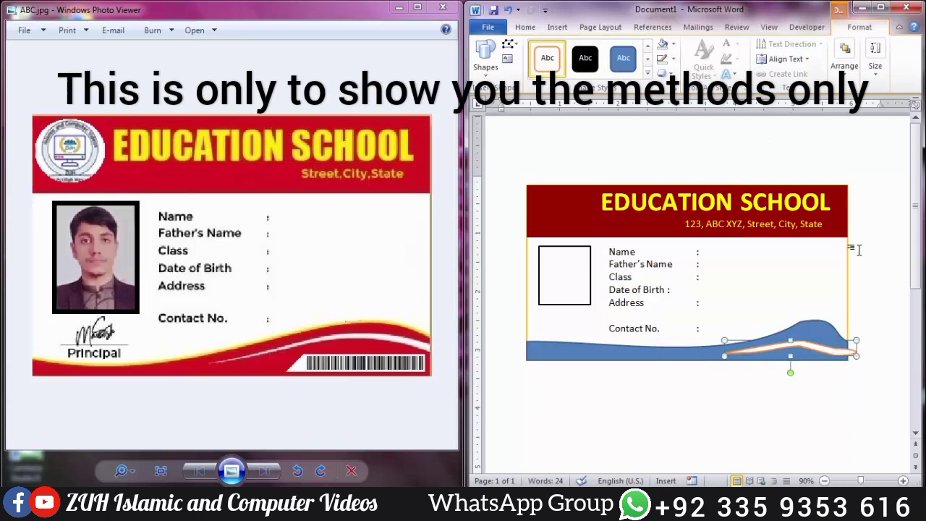
pyautogui.click(862, 394)
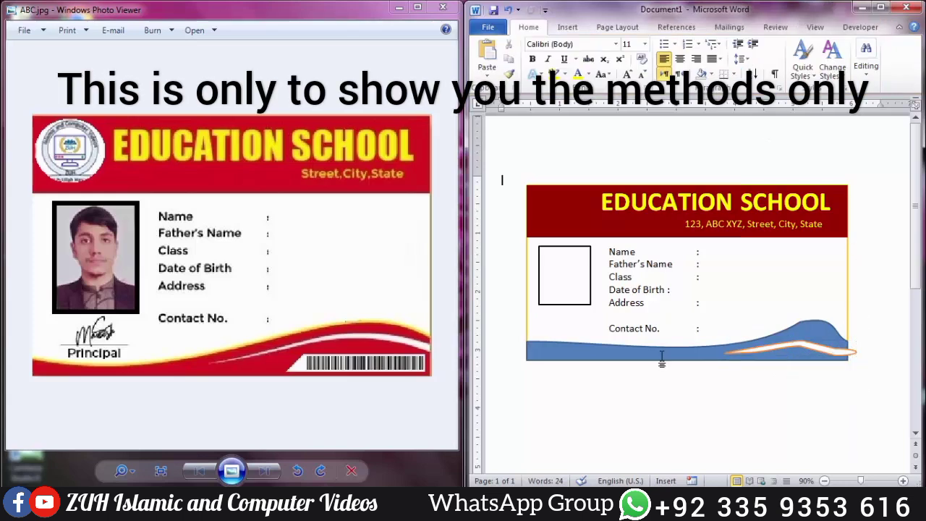
# Step: Fill the blue wave shape with the standard dark red colour
pyautogui.click(576, 358)
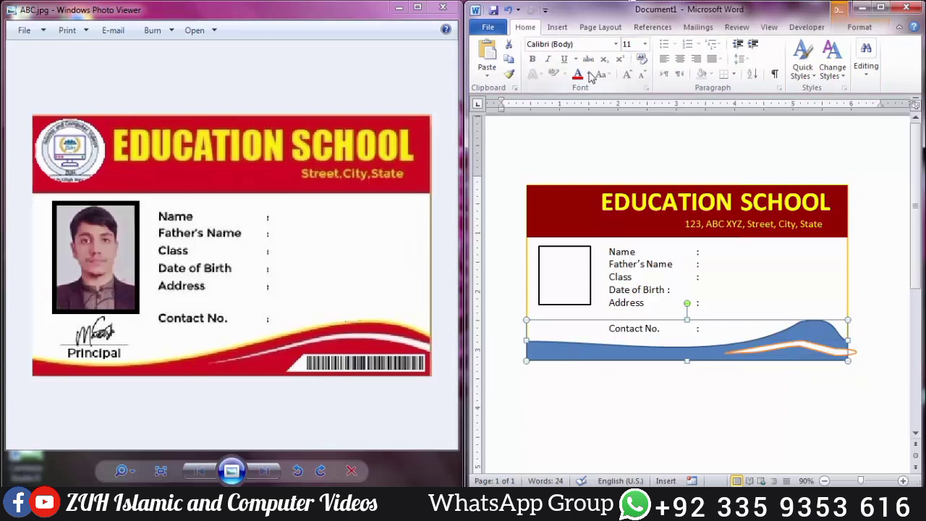
pyautogui.click(859, 27)
pyautogui.click(673, 45)
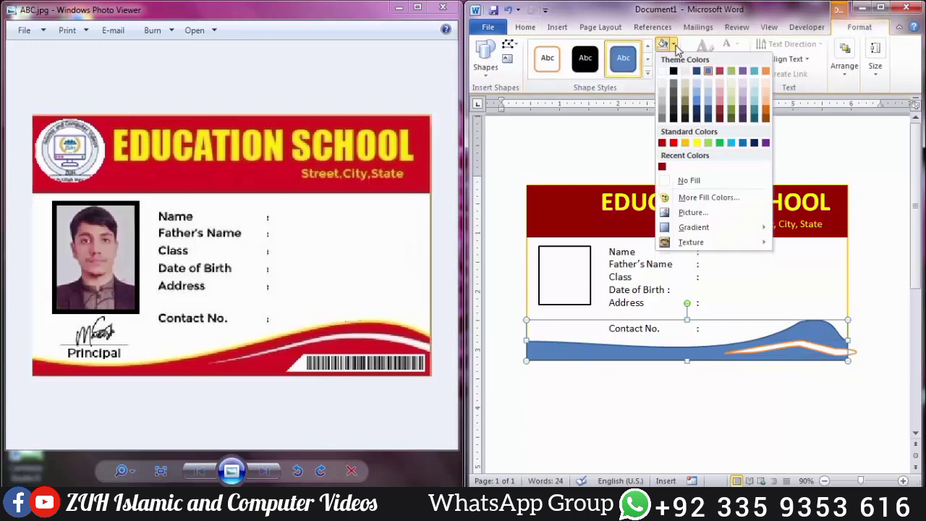
pyautogui.click(662, 143)
pyautogui.click(825, 388)
# Step: Use the Selection Pane to send the wave and ribbon behind all other shapes, with the ribbon just above the wave
pyautogui.click(848, 351)
pyautogui.click(557, 28)
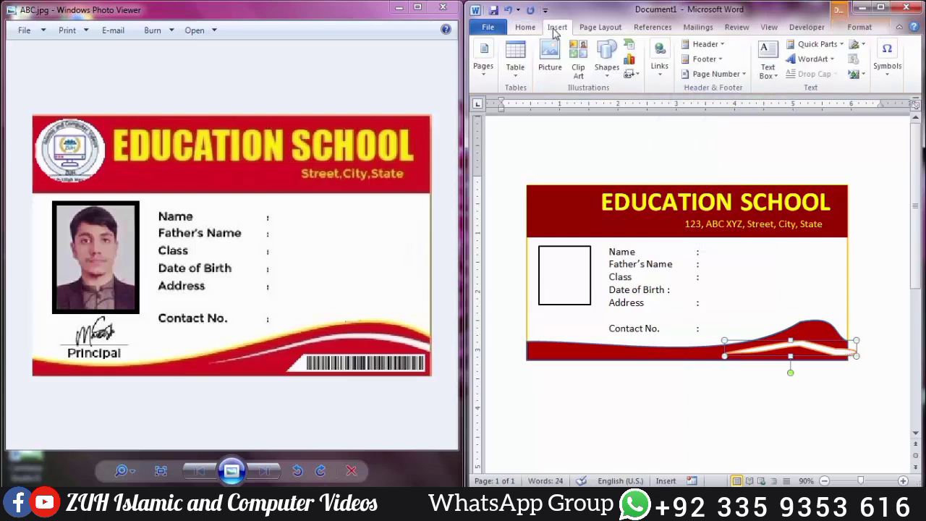
pyautogui.click(525, 27)
pyautogui.click(866, 58)
pyautogui.click(879, 132)
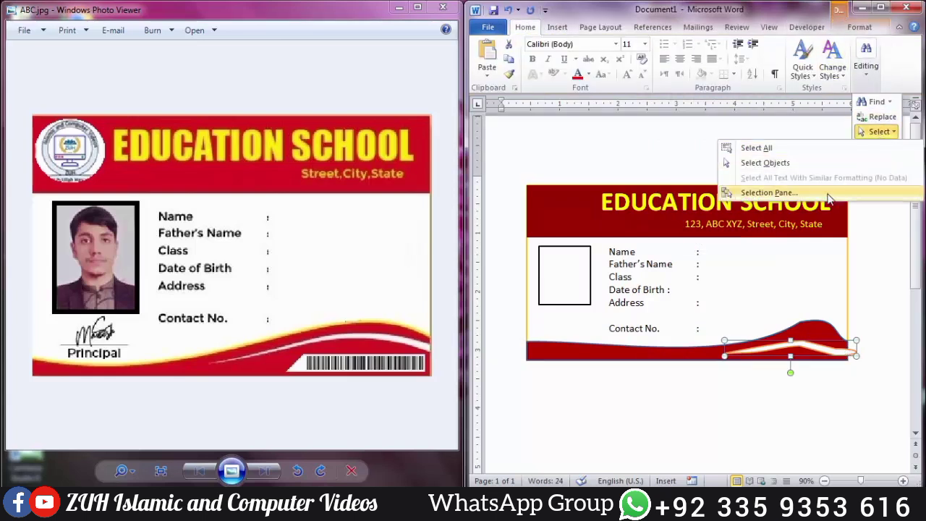
pyautogui.click(853, 195)
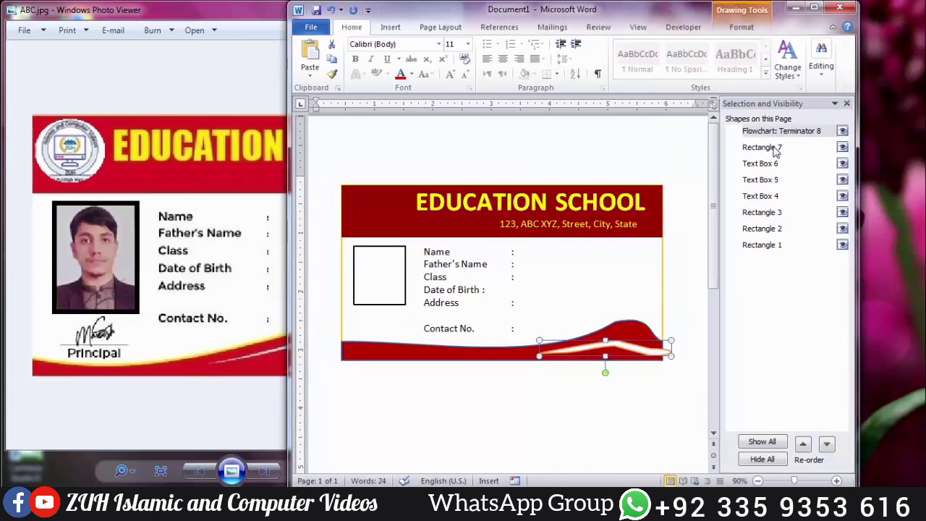
pyautogui.click(776, 150)
pyautogui.click(826, 446)
pyautogui.click(826, 445)
pyautogui.click(776, 134)
pyautogui.click(826, 445)
pyautogui.click(803, 443)
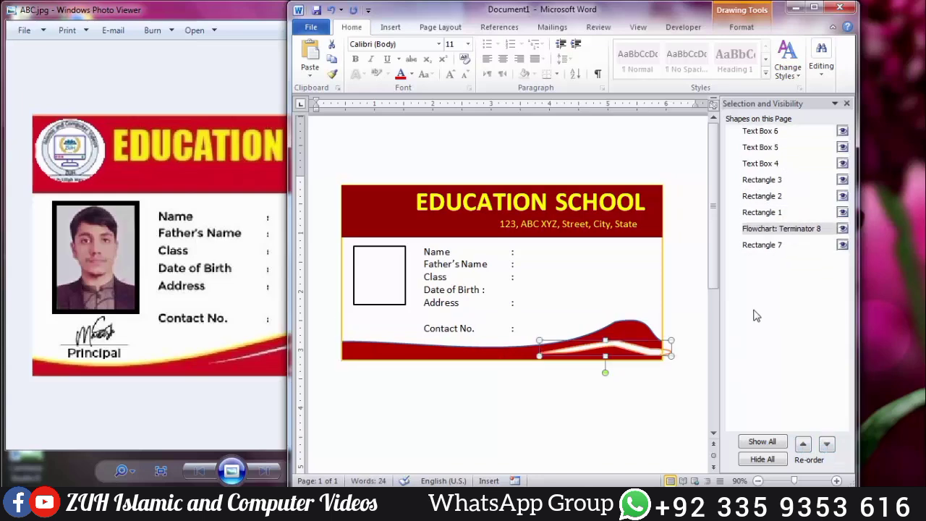
pyautogui.click(847, 103)
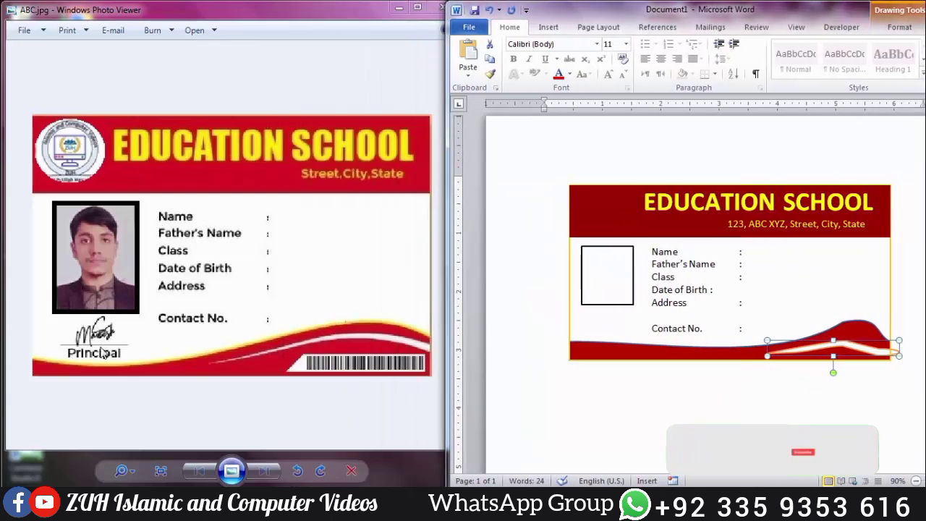
# Step: Duplicate the labels text box below the card and replace its text with an underscore signature line
pyautogui.click(681, 253)
pyautogui.hotkey('ctrl', 'a')
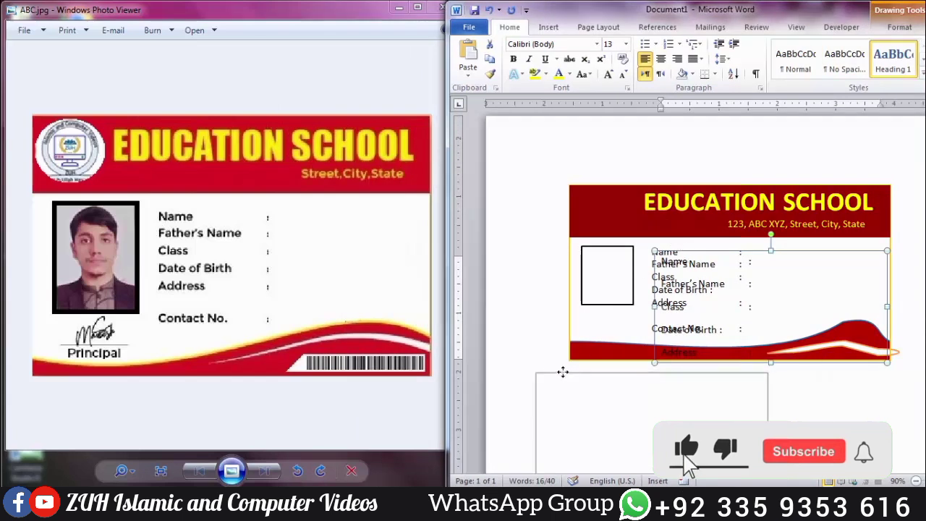
pyautogui.click(559, 382)
pyautogui.press('Delete')
pyautogui.press('Delete')
pyautogui.press('Delete')
pyautogui.press('Delete')
pyautogui.press('Delete')
pyautogui.press('Delete')
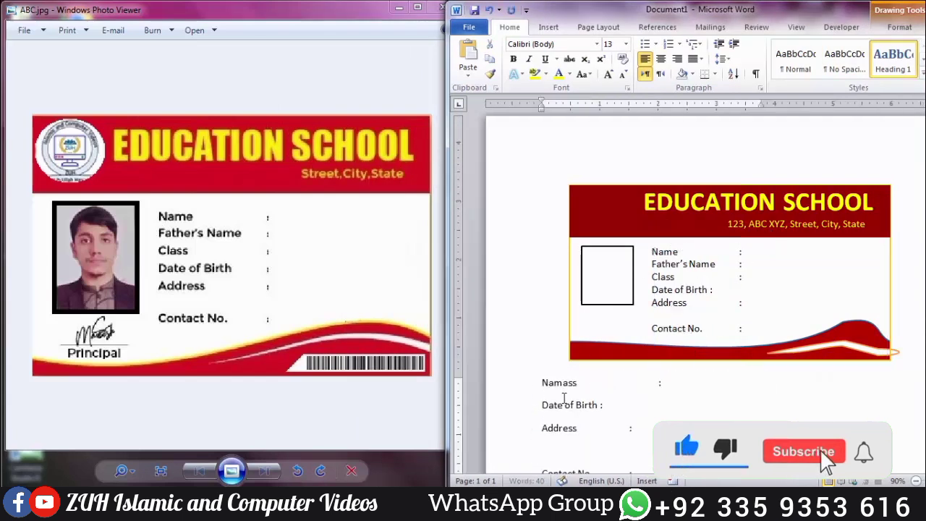
pyautogui.press('Delete')
pyautogui.press('Delete')
pyautogui.press('Delete')
pyautogui.press('Delete')
pyautogui.press('Delete')
pyautogui.press('Delete')
pyautogui.press('Delete')
pyautogui.press('Delete')
pyautogui.press('Delete')
pyautogui.press('Delete')
pyautogui.press('Delete')
pyautogui.press('Delete')
pyautogui.press('Delete')
pyautogui.press('Delete')
pyautogui.press('Delete')
pyautogui.press('Delete')
pyautogui.press('Delete')
pyautogui.press('Delete')
pyautogui.press('Delete')
pyautogui.press('Delete')
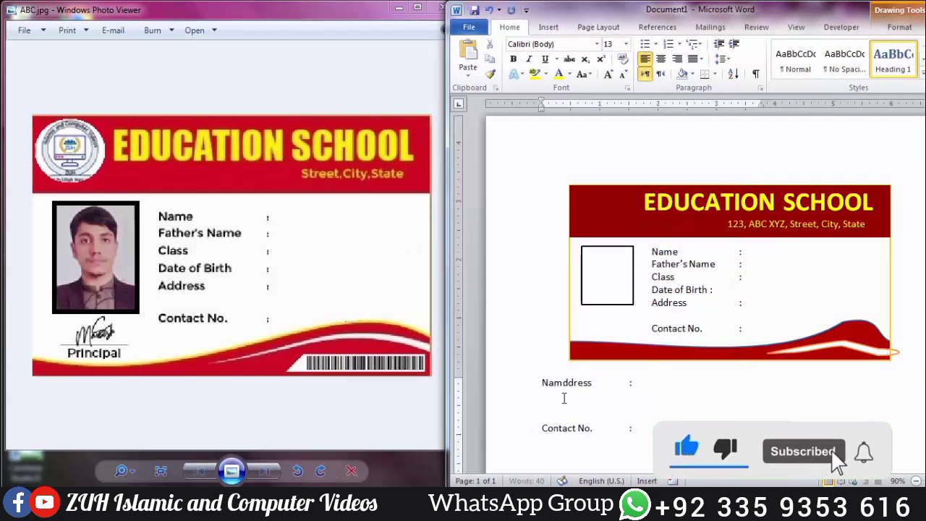
pyautogui.press('BackSpace')
pyautogui.press('BackSpace')
pyautogui.press('BackSpace')
pyautogui.write('____')
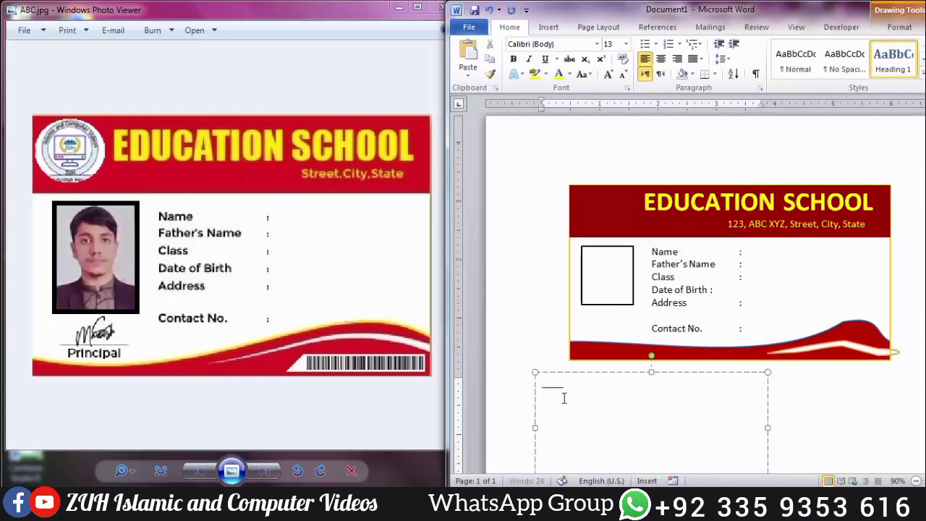
pyautogui.press('Return')
# Step: Add Principle under the signature line, apply the No Spacing style, and fit the text box beneath the photo frame
pyautogui.click(522, 382)
pyautogui.click(559, 399)
pyautogui.write('Prin')
pyautogui.hotkey('ctrl', 'a')
pyautogui.click(842, 69)
pyautogui.click(546, 402)
pyautogui.moveTo(535, 372); pyautogui.dragTo(596, 317)
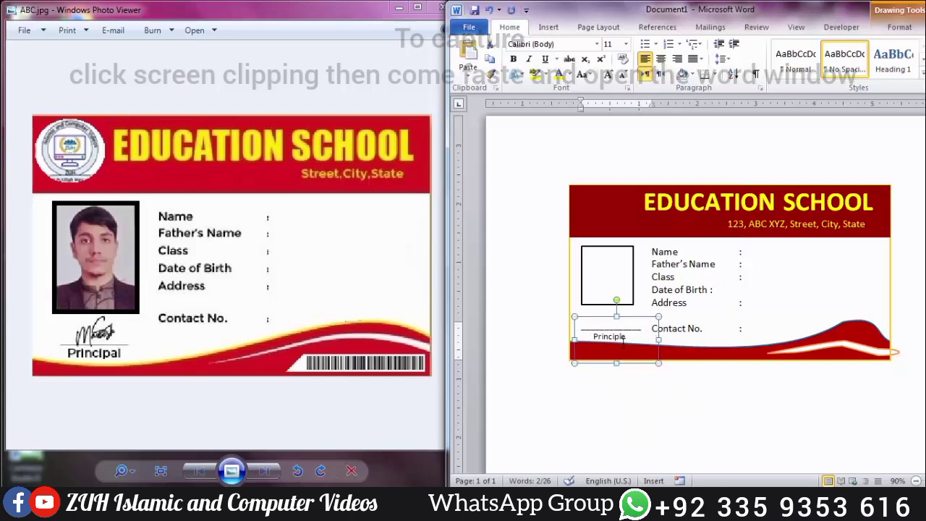
# Step: Insert a screen clipping that captures the whole ID card into the document
pyautogui.click(620, 396)
pyautogui.click(549, 28)
pyautogui.click(721, 67)
pyautogui.click(688, 75)
pyautogui.click(669, 185)
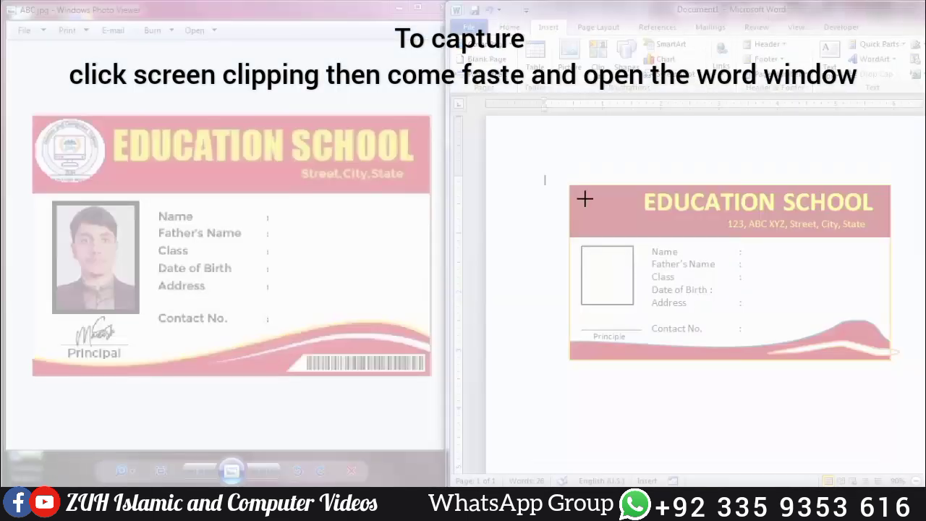
pyautogui.moveTo(566, 180); pyautogui.dragTo(906, 374)
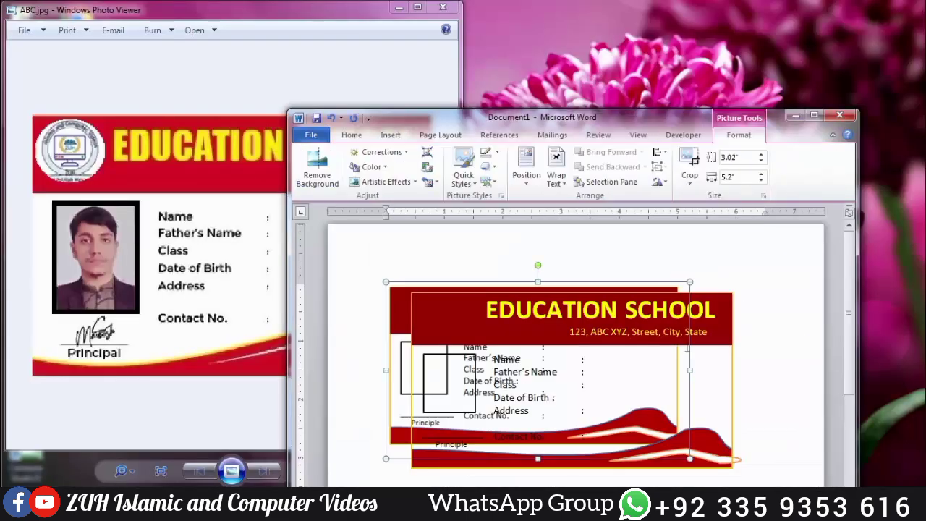
# Step: Open Paint and paste the clipped card image onto the canvas
pyautogui.press('super')
pyautogui.write('mspaint')
pyautogui.press('Return')
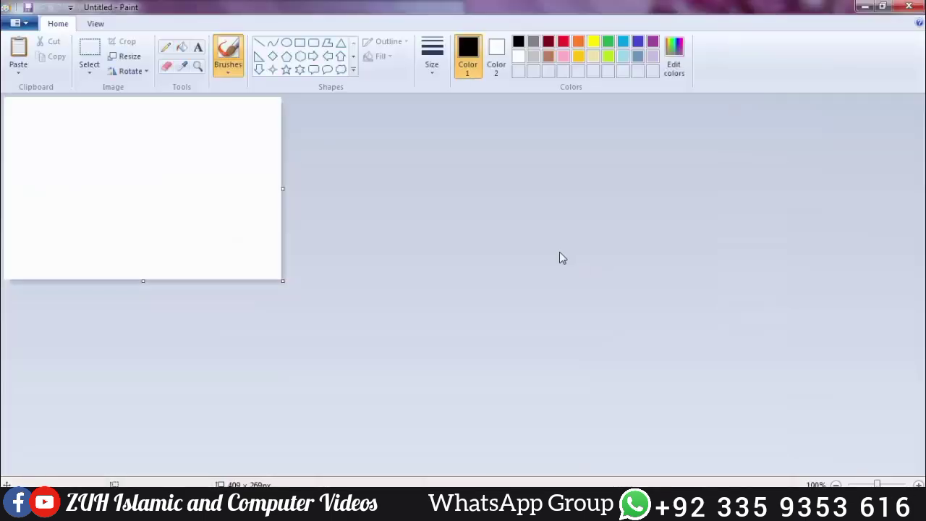
pyautogui.hotkey('ctrl', 'v')
pyautogui.click(557, 253)
pyautogui.keyDown('ctrl'); pyautogui.scroll(1, 327, 219); pyautogui.keyUp('ctrl')
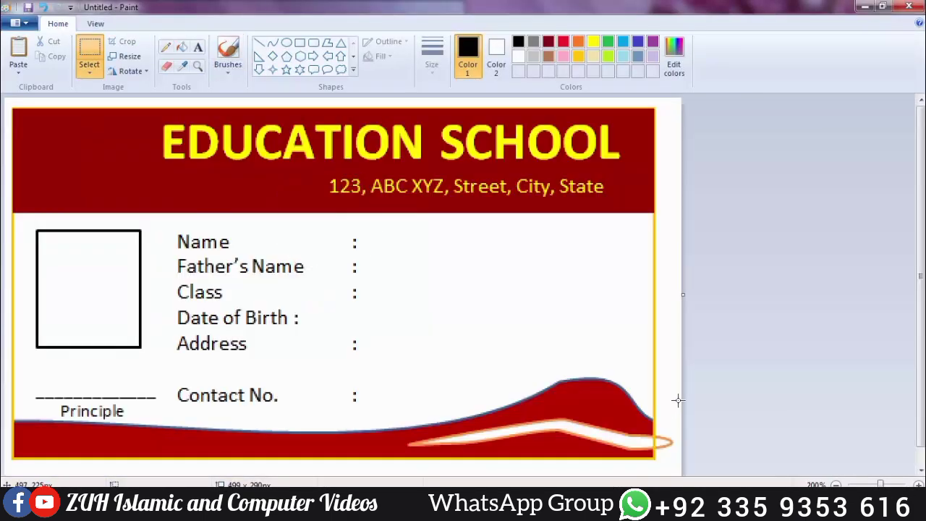
# Step: Erase the ribbon's overhang beyond the card's right border and centre the card image on the canvas
pyautogui.press('Delete')
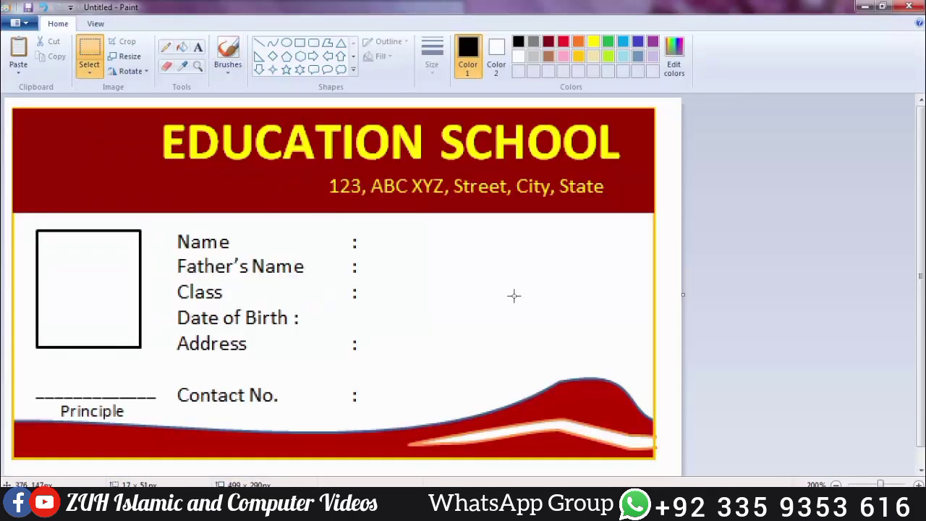
pyautogui.click(165, 67)
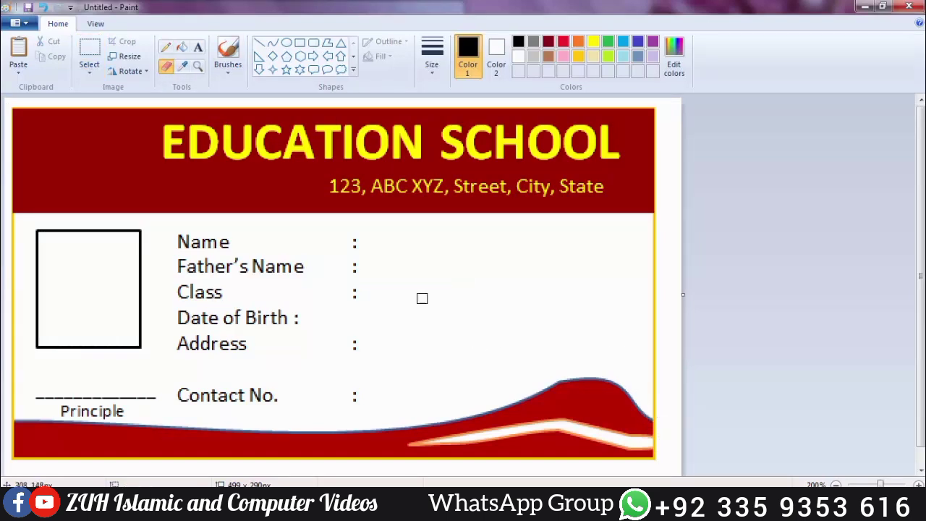
pyautogui.keyDown('ctrl'); pyautogui.scroll(-1, 406, 264); pyautogui.keyUp('ctrl')
pyautogui.hotkey('ctrl', 'a')
pyautogui.moveTo(174, 215); pyautogui.dragTo(179, 218)
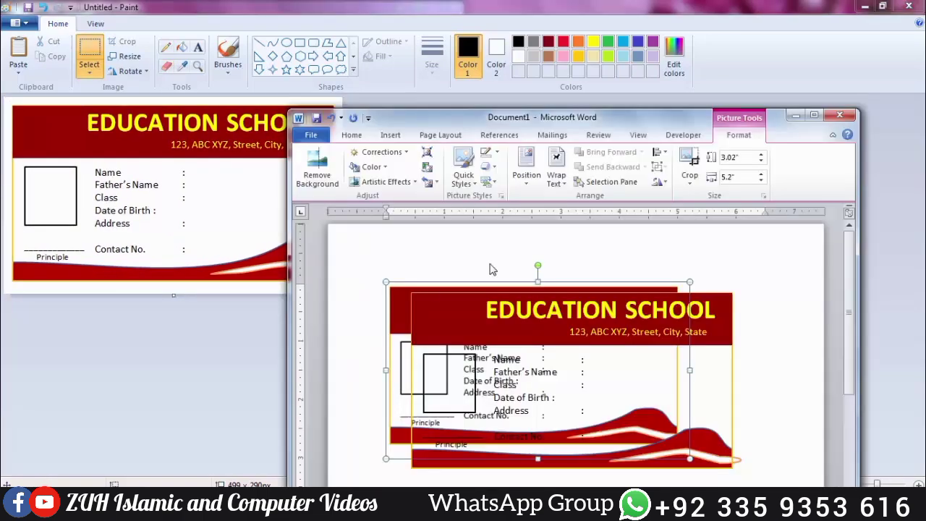
# Step: Switch to Word and insert the logo picture from Local Disk (E:) onto a blank page
pyautogui.moveTo(490, 268); pyautogui.dragTo(514, 283)
pyautogui.click(839, 116)
pyautogui.click(94, 26)
pyautogui.click(45, 65)
pyautogui.click(323, 190)
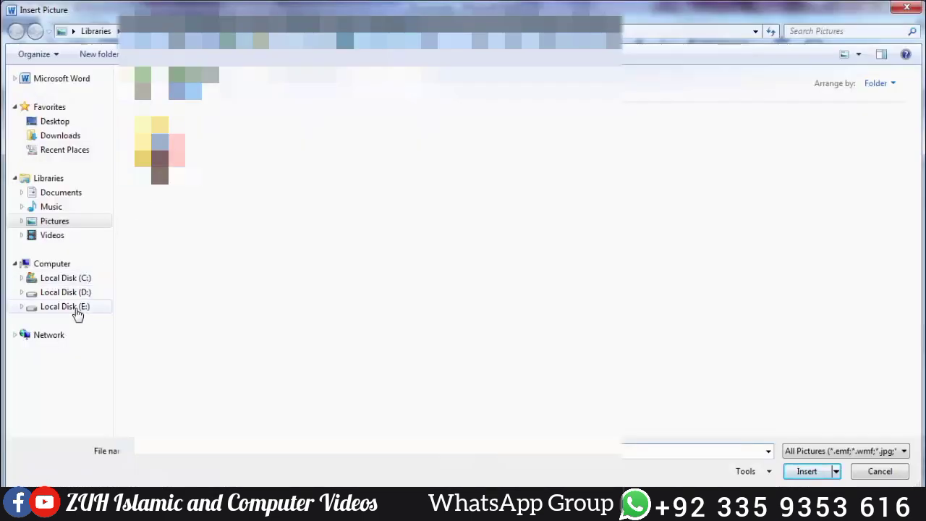
pyautogui.click(65, 306)
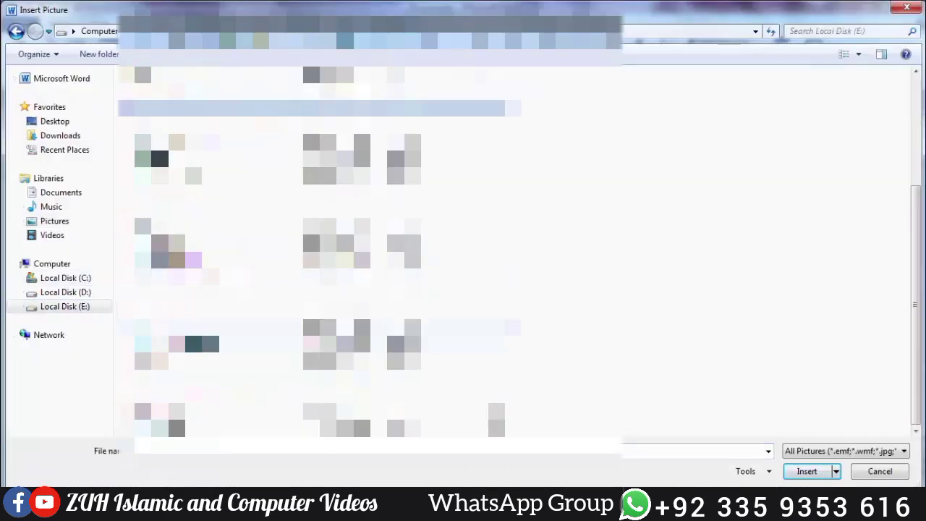
pyautogui.doubleClick(193, 344)
pyautogui.doubleClick(661, 109)
pyautogui.doubleClick(160, 101)
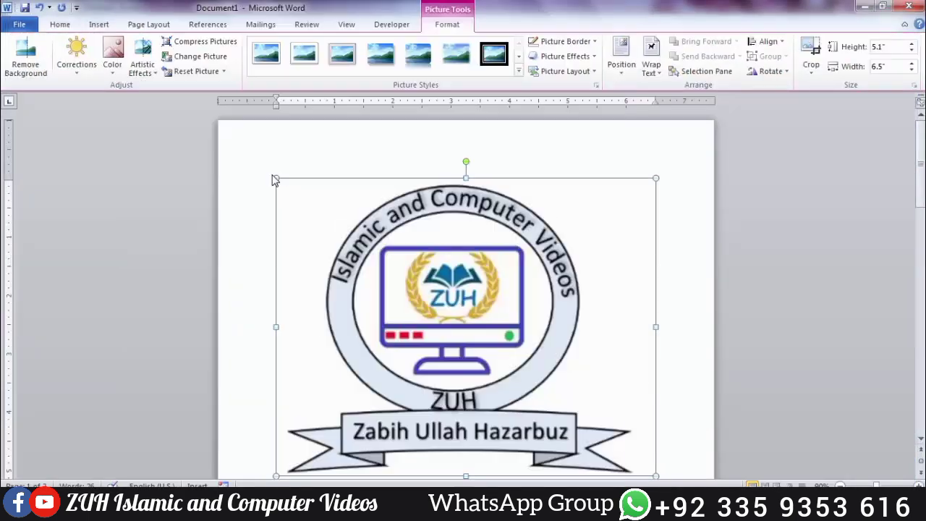
# Step: Crop the inserted logo to an oval and shrink it to about 0.93" high by 1.19" wide
pyautogui.moveTo(275, 180); pyautogui.dragTo(544, 389)
pyautogui.moveTo(389, 265); pyautogui.dragTo(364, 247)
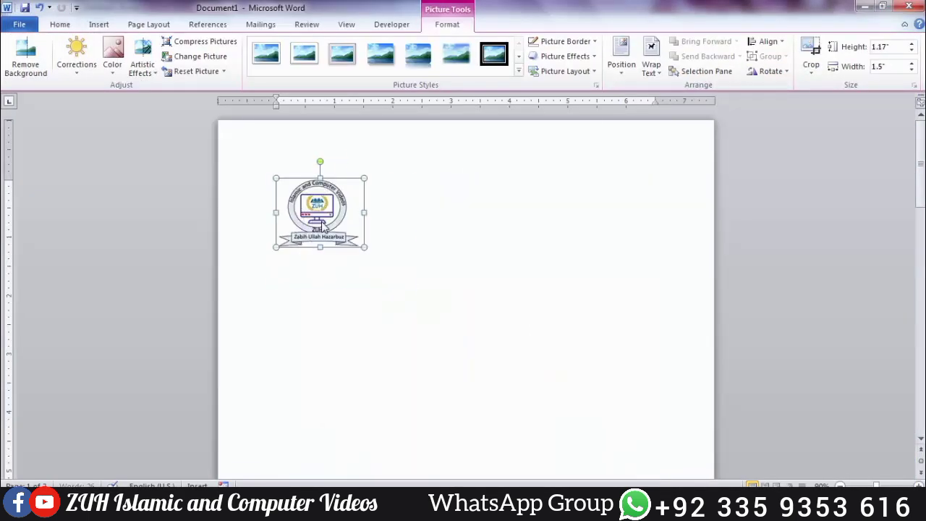
pyautogui.click(813, 75)
pyautogui.moveTo(807, 104)
pyautogui.click(630, 142)
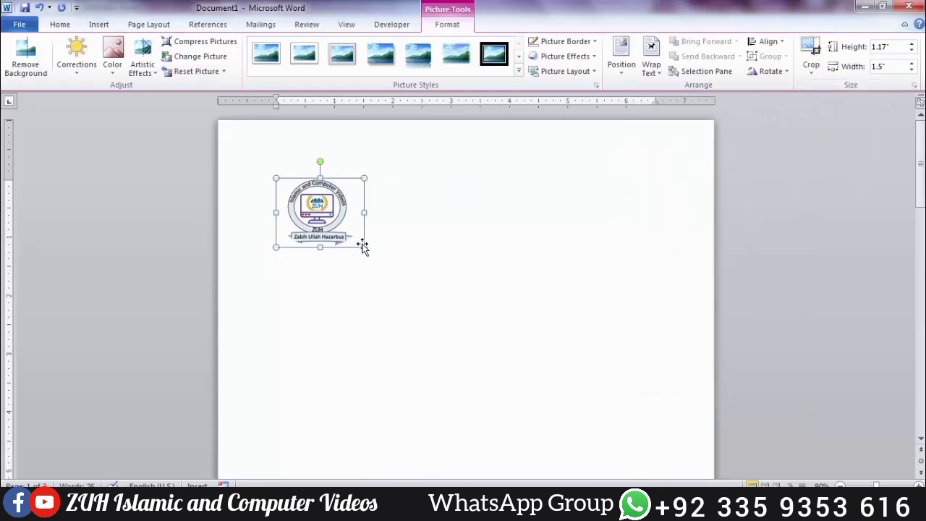
pyautogui.moveTo(364, 247); pyautogui.dragTo(346, 232)
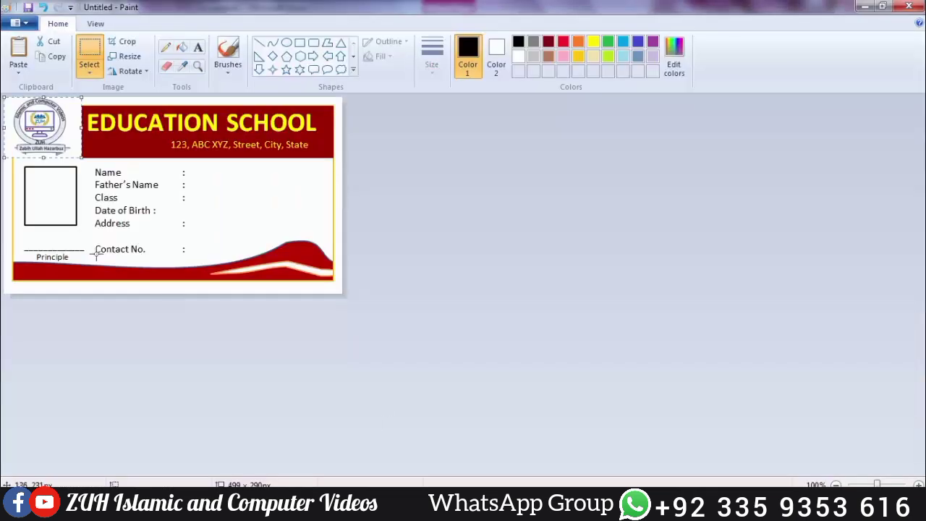
# Step: Try placing the pasted logo over the left end of the card's header in Paint
pyautogui.moveTo(41, 124)
pyautogui.mouseDown()
pyautogui.moveTo(77, 149)
pyautogui.moveTo(61, 150)
pyautogui.moveTo(49, 132)
pyautogui.mouseUp()
pyautogui.click(89, 66)
pyautogui.click(126, 195)
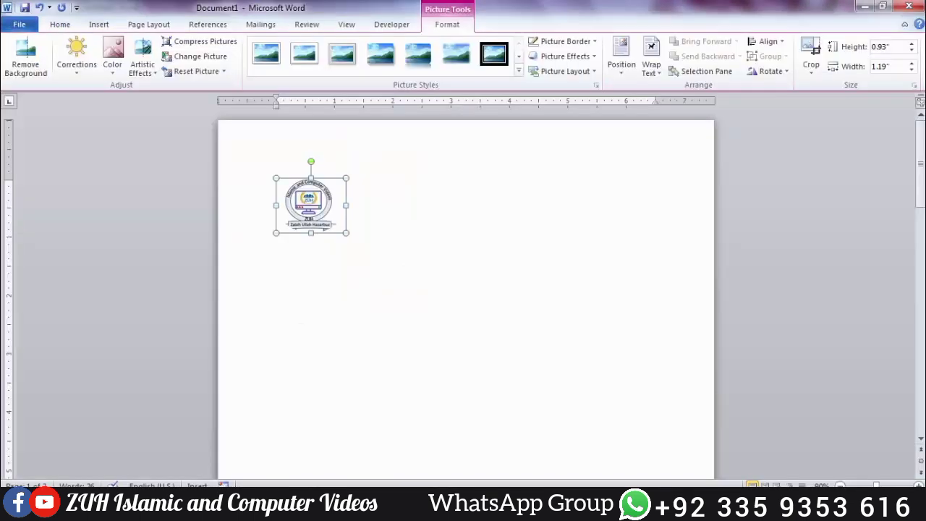
# Step: Shrink the logo in Word to about 0.73" high by 0.93" wide and compress the picture
pyautogui.moveTo(346, 233); pyautogui.dragTo(330, 222)
pyautogui.click(203, 41)
pyautogui.click(492, 310)
pyautogui.click(334, 214)
pyautogui.click(335, 215)
# Step: Crop the logo's edges to about 0.66" by 0.76" and compress the picture with its cropped areas deleted
pyautogui.click(811, 69)
pyautogui.moveTo(846, 102)
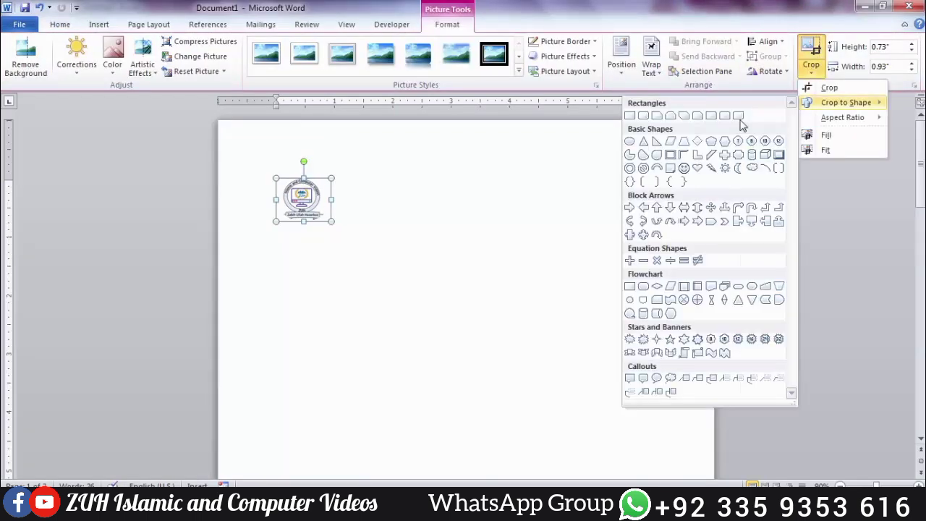
pyautogui.click(376, 155)
pyautogui.click(811, 49)
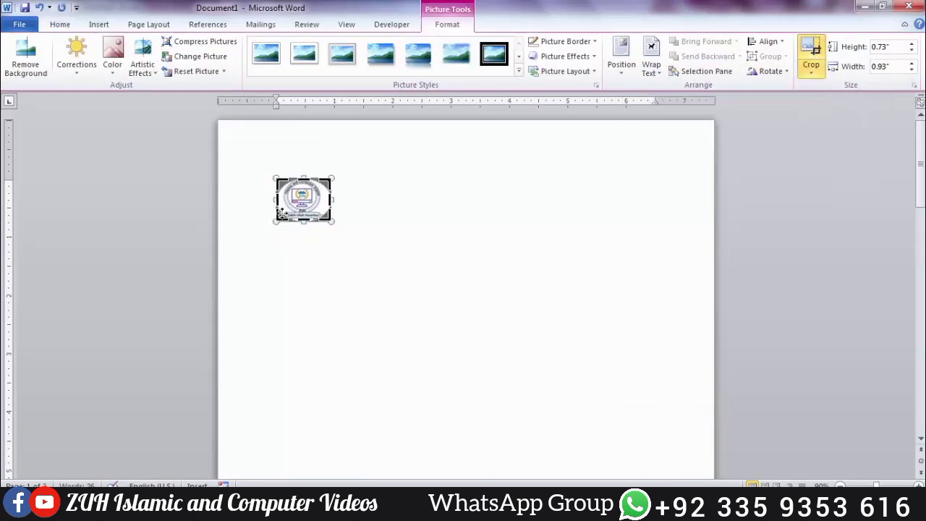
pyautogui.moveTo(279, 221); pyautogui.dragTo(281, 217)
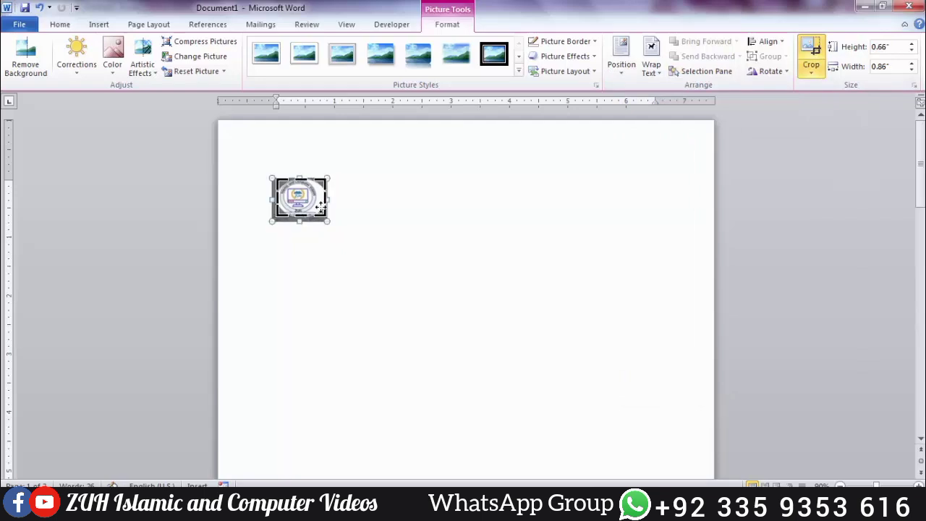
pyautogui.click(205, 41)
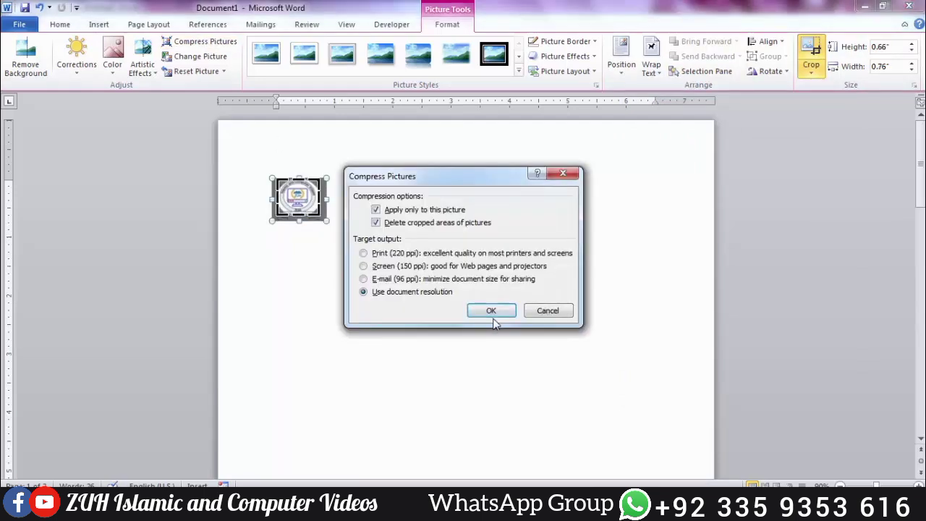
pyautogui.click(490, 310)
pyautogui.click(458, 303)
# Step: Copy the cropped logo into Paint and place it at the left end of the card's header band
pyautogui.click(304, 202)
pyautogui.hotkey('alt', 'Tab')
pyautogui.hotkey('ctrl', 'v')
pyautogui.moveTo(35, 121); pyautogui.dragTo(41, 130)
pyautogui.click(89, 71)
pyautogui.click(123, 193)
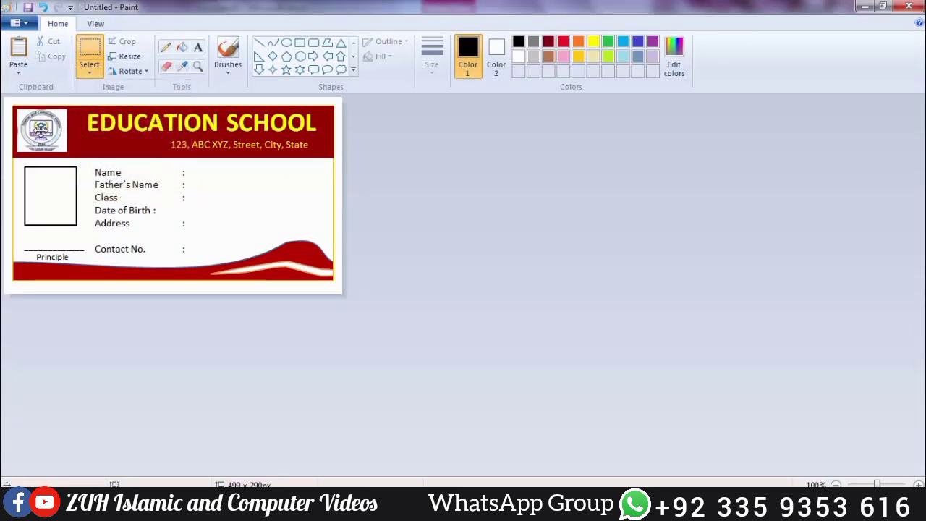
# Step: Sample the header's dark red and draw an ellipse in that colour around the logo's round edge
pyautogui.scroll(1, 166, 192)
pyautogui.click(287, 43)
pyautogui.click(183, 66)
pyautogui.click(156, 120)
pyautogui.moveTo(33, 122)
pyautogui.mouseDown()
pyautogui.moveTo(131, 198)
pyautogui.moveTo(121, 201)
pyautogui.mouseUp()
pyautogui.click(157, 131)
# Step: Set the secondary colour to the header's dark red and erase the white corners around the logo
pyautogui.click(91, 50)
pyautogui.click(182, 67)
pyautogui.rightClick(145, 126)
pyautogui.click(94, 55)
pyautogui.moveTo(154, 119); pyautogui.dragTo(123, 208)
pyautogui.press('Delete')
pyautogui.click(166, 66)
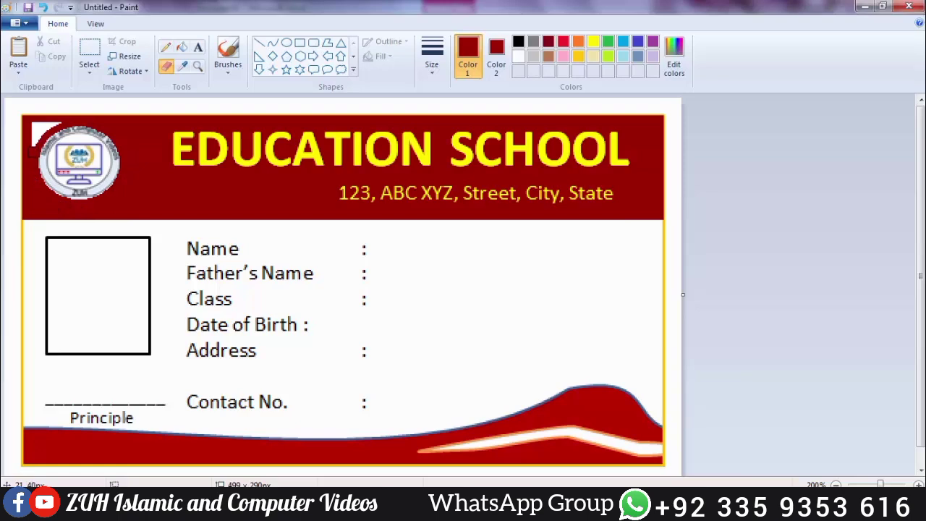
pyautogui.scroll(-1, 229, 183)
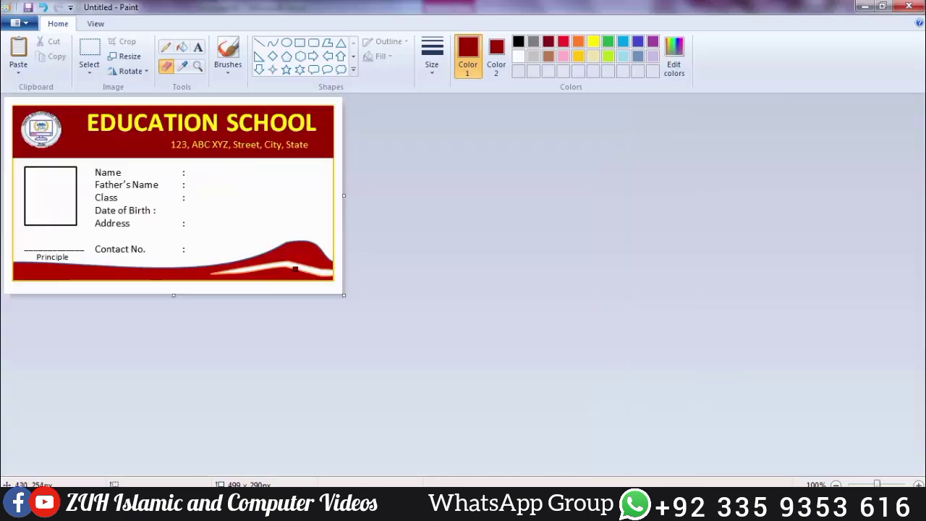
# Step: Draw a short vertical black line in the blank area beside the Class row as the first barcode bar
pyautogui.scroll(1, 254, 161)
pyautogui.click(258, 42)
pyautogui.click(518, 41)
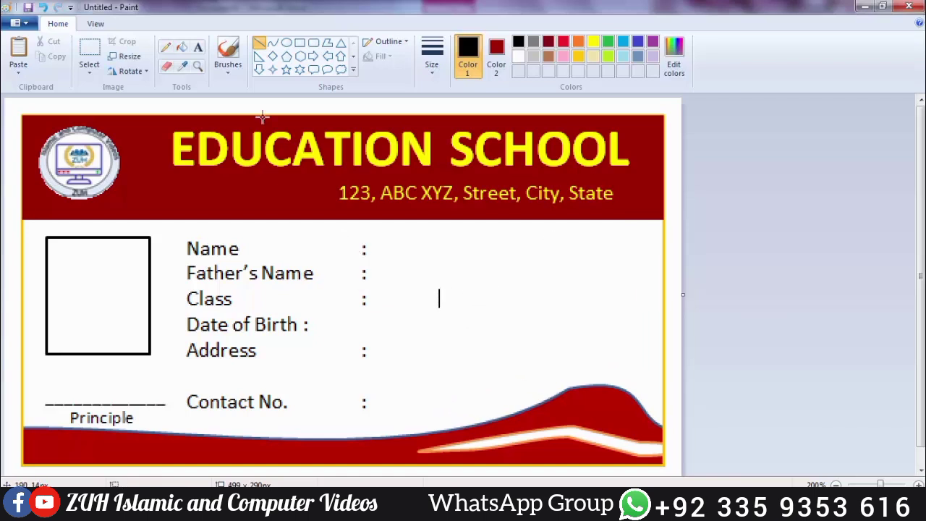
# Step: Set the secondary colour to white, then select the black bar and place copies beside it with a transparent selection
pyautogui.click(90, 49)
pyautogui.click(496, 55)
pyautogui.click(519, 57)
pyautogui.click(468, 54)
pyautogui.moveTo(434, 283); pyautogui.dragTo(444, 305)
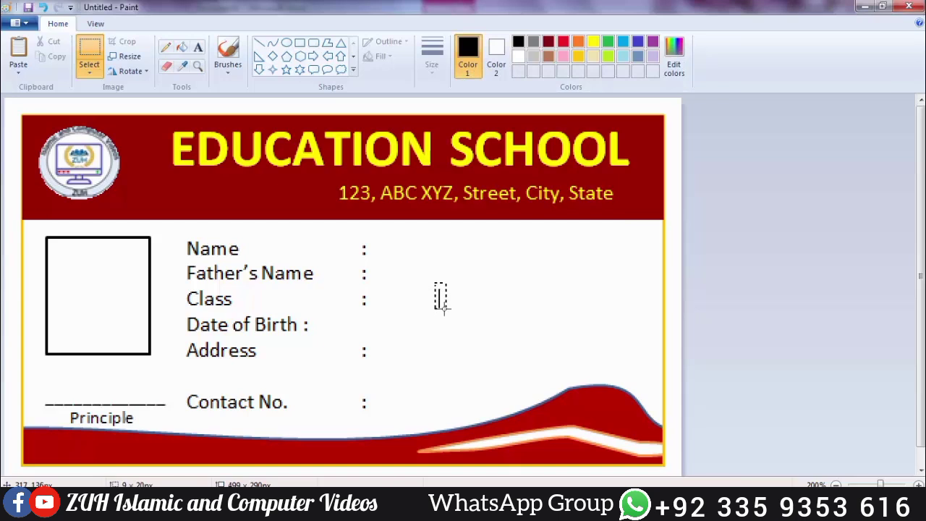
pyautogui.moveTo(16, 129); pyautogui.dragTo(503, 325)
pyautogui.click(89, 72)
pyautogui.click(112, 193)
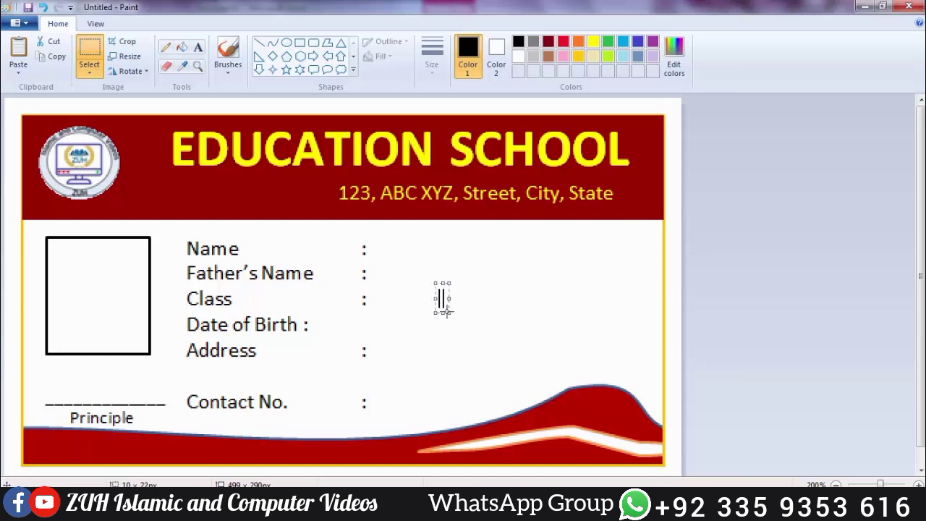
pyautogui.moveTo(16, 121); pyautogui.dragTo(498, 292)
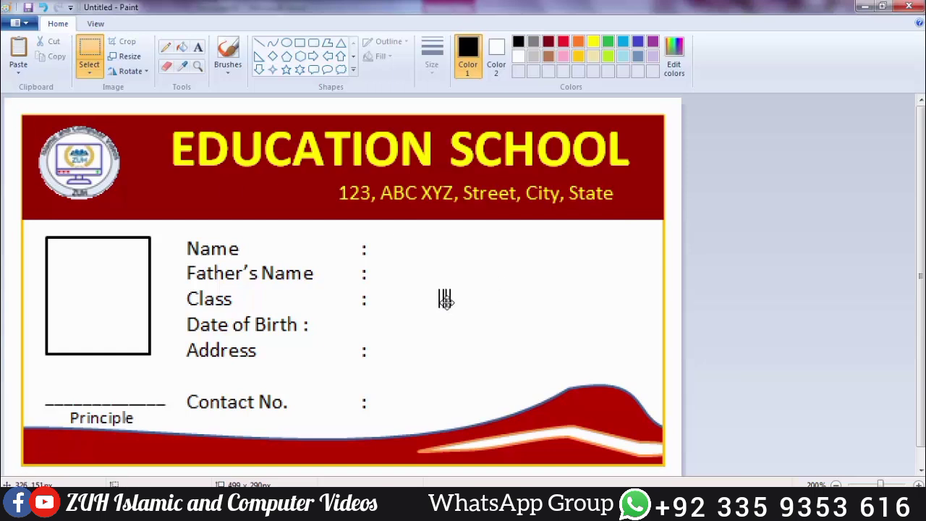
pyautogui.moveTo(14, 120); pyautogui.dragTo(352, 197)
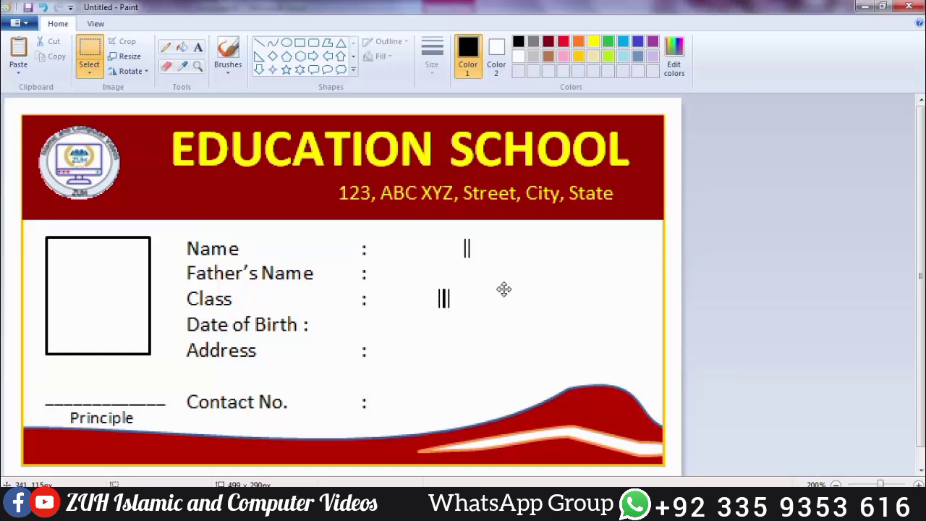
# Step: Paste more copies of the bar group side by side to build one long barcode beside the Class row
pyautogui.hotkey('ctrl', 'v')
pyautogui.moveTo(22, 115); pyautogui.dragTo(474, 304)
pyautogui.hotkey('ctrl', 'v')
pyautogui.moveTo(28, 116); pyautogui.dragTo(482, 306)
pyautogui.hotkey('ctrl', 'v')
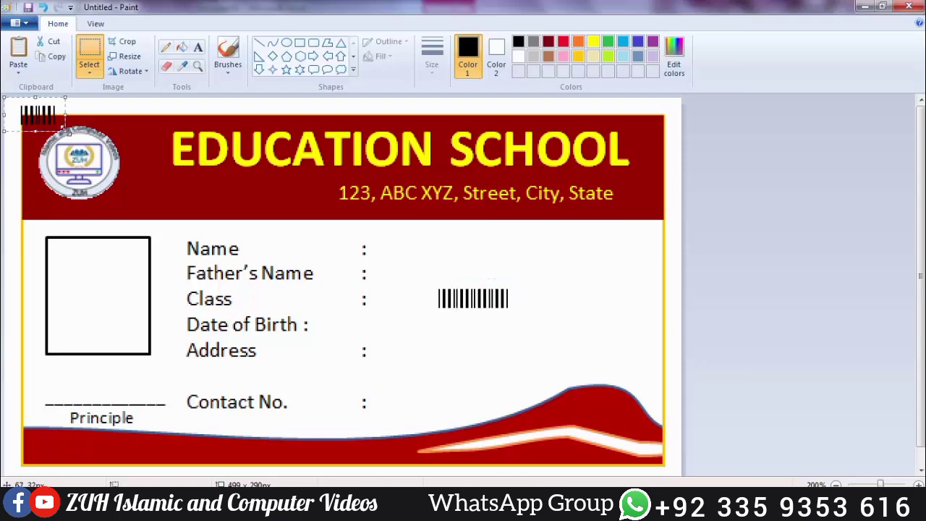
pyautogui.moveTo(32, 115); pyautogui.dragTo(524, 299)
pyautogui.hotkey('ctrl', 'v')
pyautogui.moveTo(34, 130); pyautogui.dragTo(565, 310)
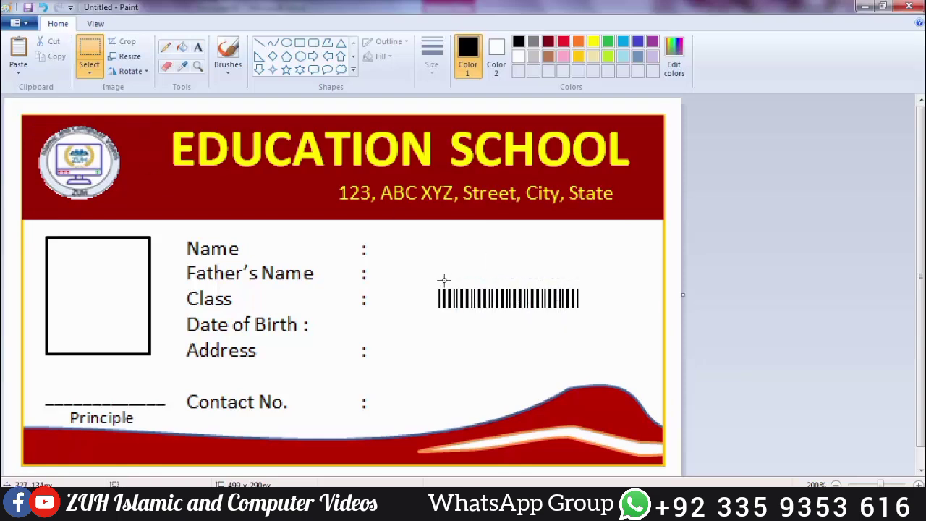
# Step: Extend the card's red bottom band downward and move the barcode with its white background onto it, below the white stripe
pyautogui.scroll(-1, 14, 440)
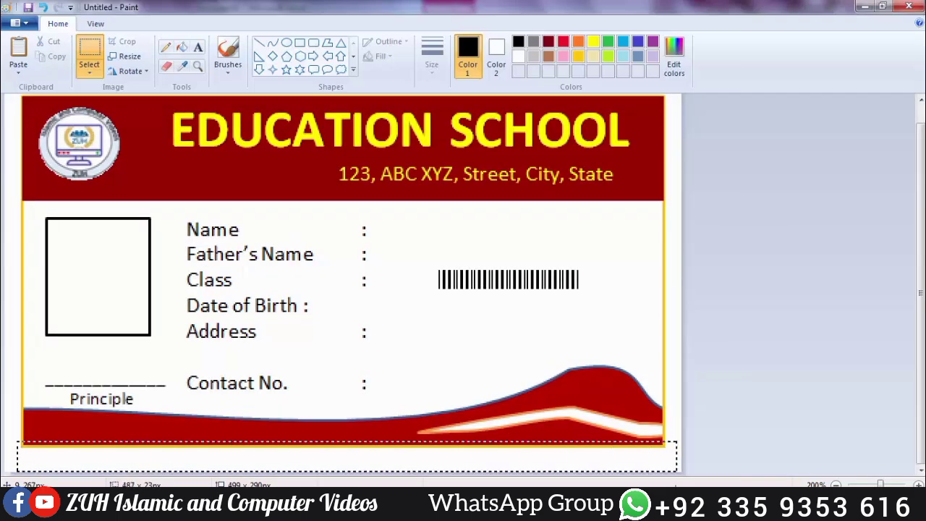
pyautogui.moveTo(431, 263); pyautogui.dragTo(585, 294)
pyautogui.click(89, 70)
pyautogui.click(126, 196)
pyautogui.moveTo(483, 284); pyautogui.dragTo(469, 298)
pyautogui.moveTo(19, 454); pyautogui.dragTo(622, 468)
pyautogui.click(445, 266)
pyautogui.moveTo(417, 279); pyautogui.dragTo(564, 451)
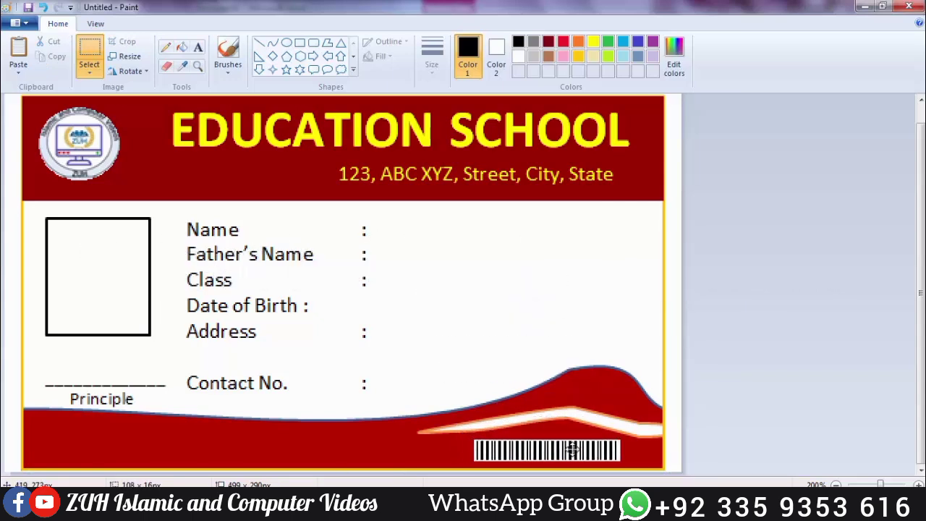
# Step: Draw a small white triangle about 14 by 16 px, rotate it to point left, attach it to the barcode's left end and fill it white
pyautogui.scroll(1, 548, 342)
pyautogui.scroll(-3, 548, 342)
pyautogui.scroll(3, 547, 341)
pyautogui.click(259, 45)
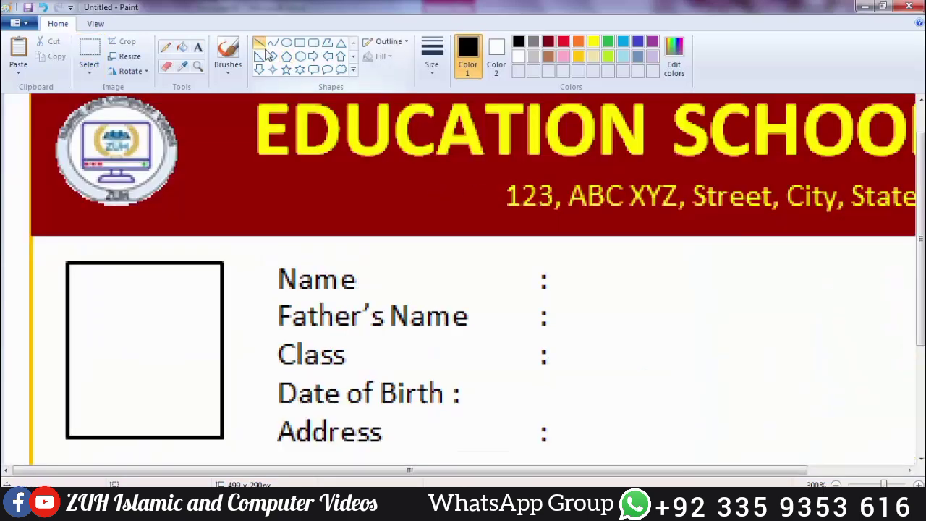
pyautogui.scroll(-3, 473, 193)
pyautogui.click(340, 43)
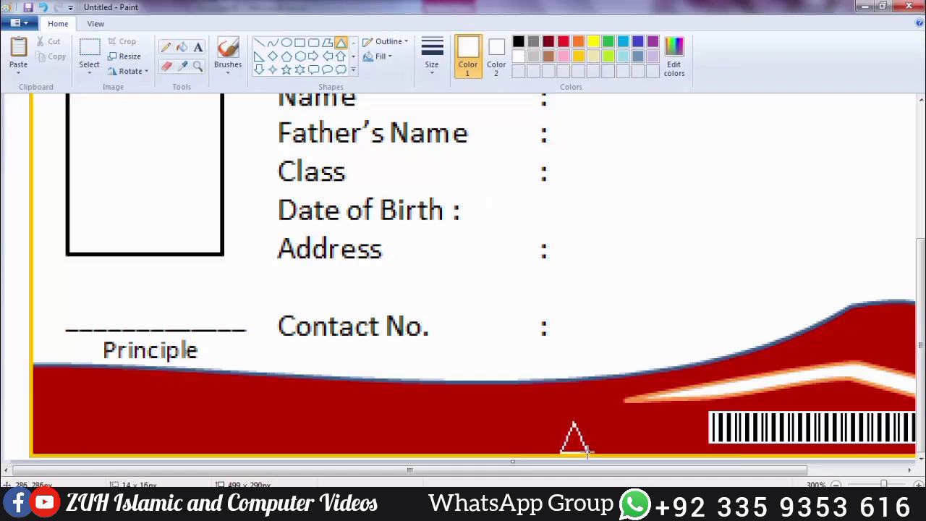
pyautogui.click(131, 71)
pyautogui.click(155, 107)
pyautogui.moveTo(563, 419); pyautogui.dragTo(687, 424)
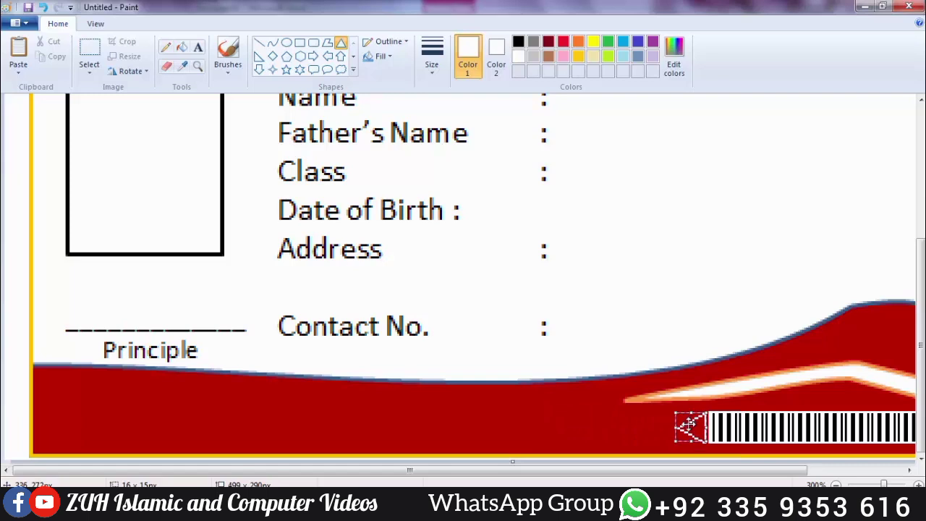
pyautogui.click(182, 47)
pyautogui.scroll(-1, 618, 290)
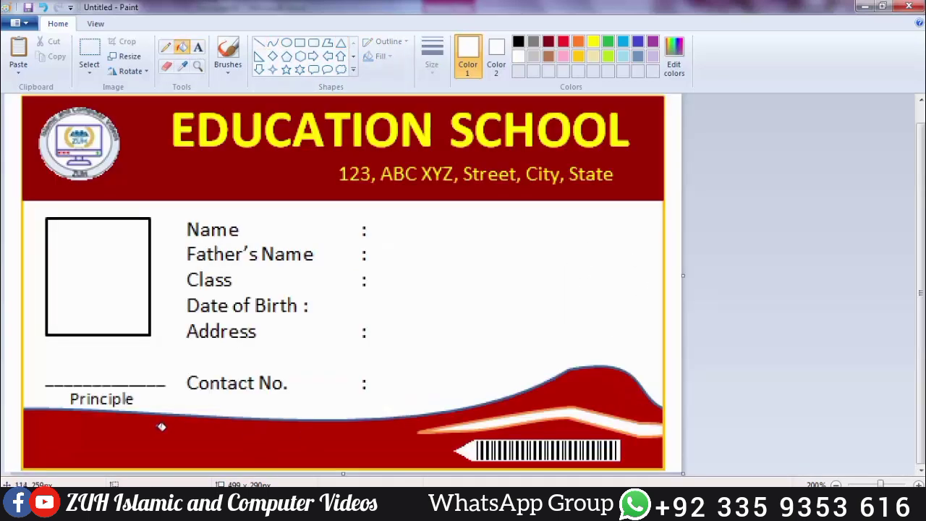
# Step: Save the card on the Desktop as the PNG file Untitled.png
pyautogui.scroll(-1, 405, 240)
pyautogui.hotkey('ctrl', 's')
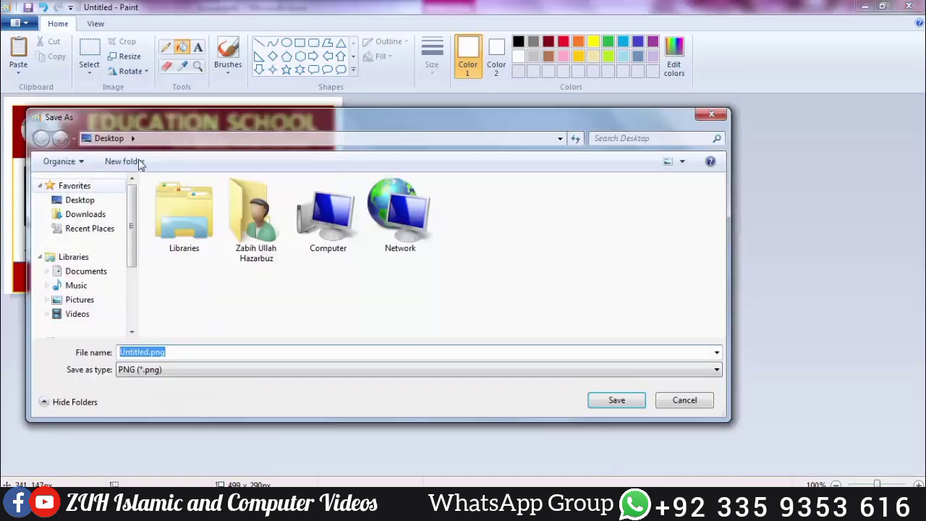
pyautogui.click(709, 114)
pyautogui.click(19, 23)
pyautogui.click(44, 106)
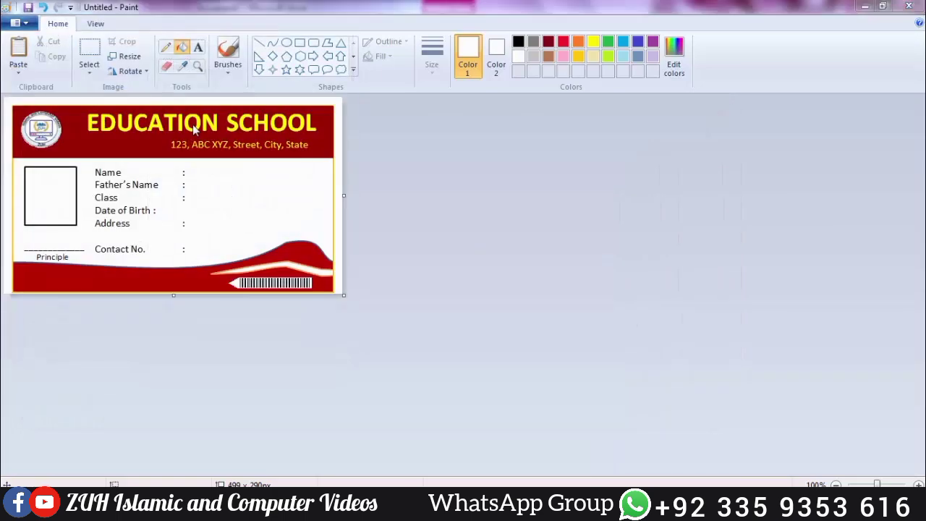
pyautogui.click(616, 400)
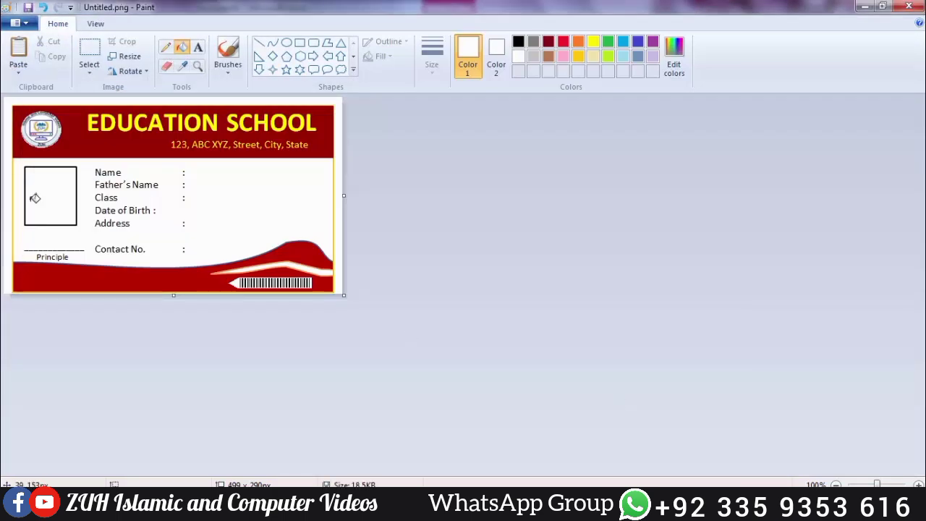
# Step: Try pasting the portrait photo from the Downloads folder directly onto the card, and undo the paste
pyautogui.click(19, 70)
pyautogui.click(43, 107)
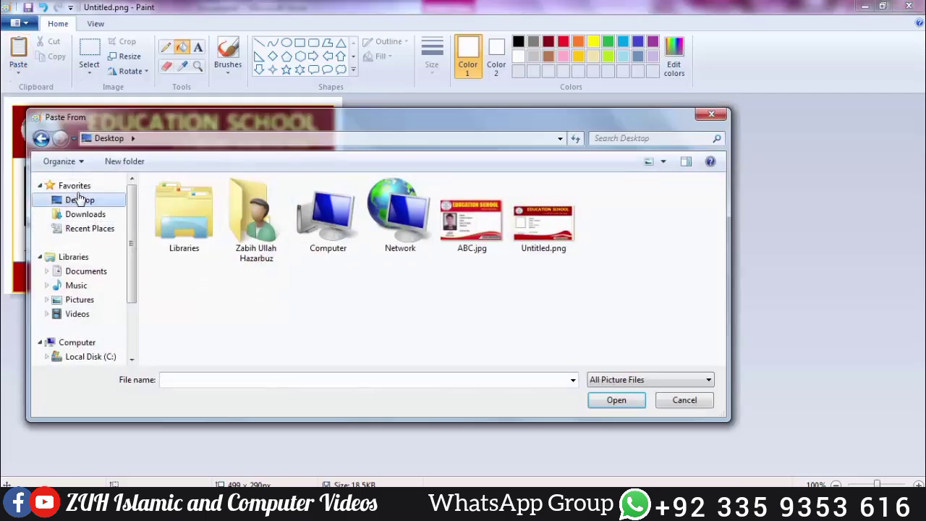
pyautogui.click(84, 215)
pyautogui.click(695, 245)
pyautogui.scroll(-3, 695, 245)
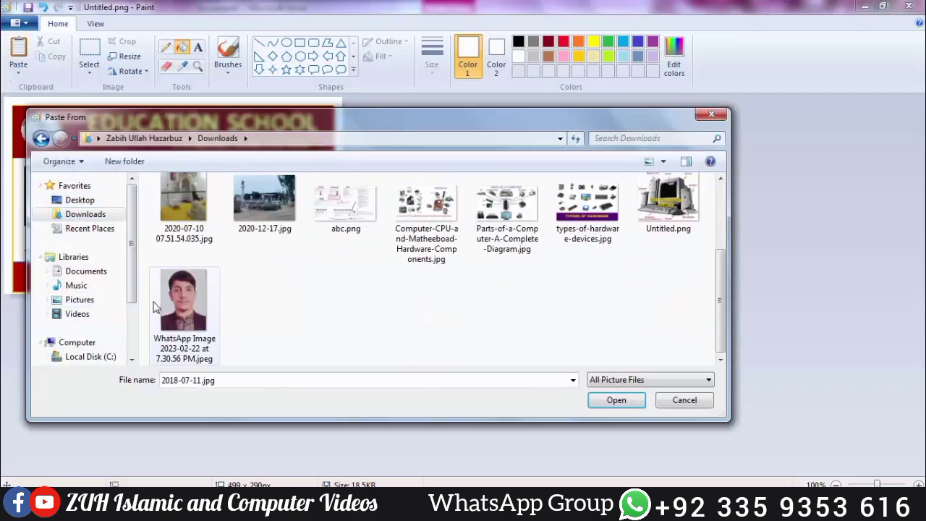
pyautogui.doubleClick(155, 311)
pyautogui.moveTo(104, 228); pyautogui.dragTo(207, 224)
pyautogui.hotkey('ctrl', 'z')
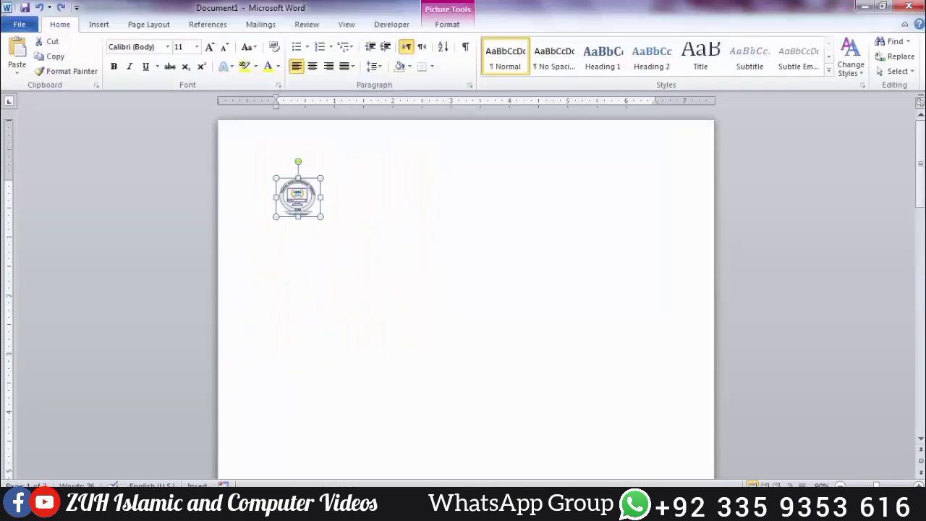
# Step: Switch to Word, replace the logo with the portrait photo from Downloads and shrink it to about 0.95" high by 0.71" wide
pyautogui.press('Delete')
pyautogui.click(99, 24)
pyautogui.click(142, 52)
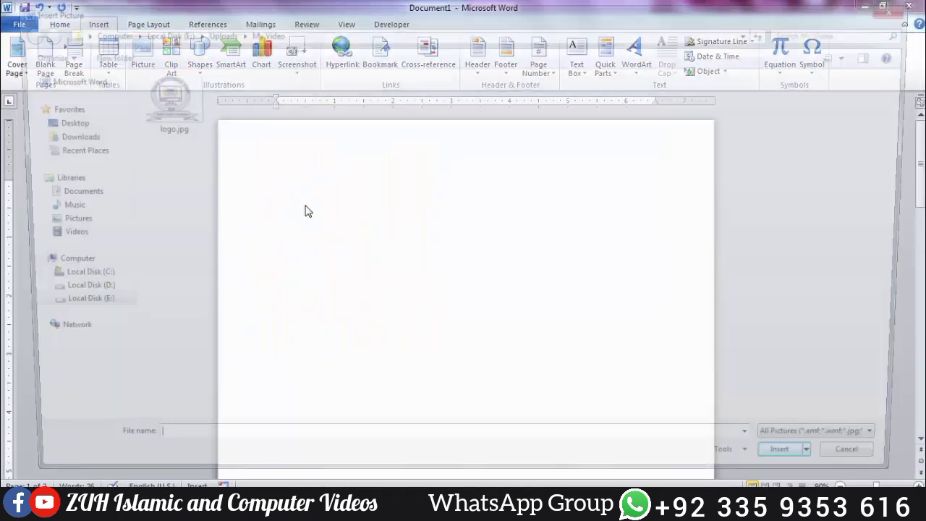
pyautogui.click(60, 135)
pyautogui.doubleClick(373, 217)
pyautogui.moveTo(428, 384); pyautogui.dragTo(329, 247)
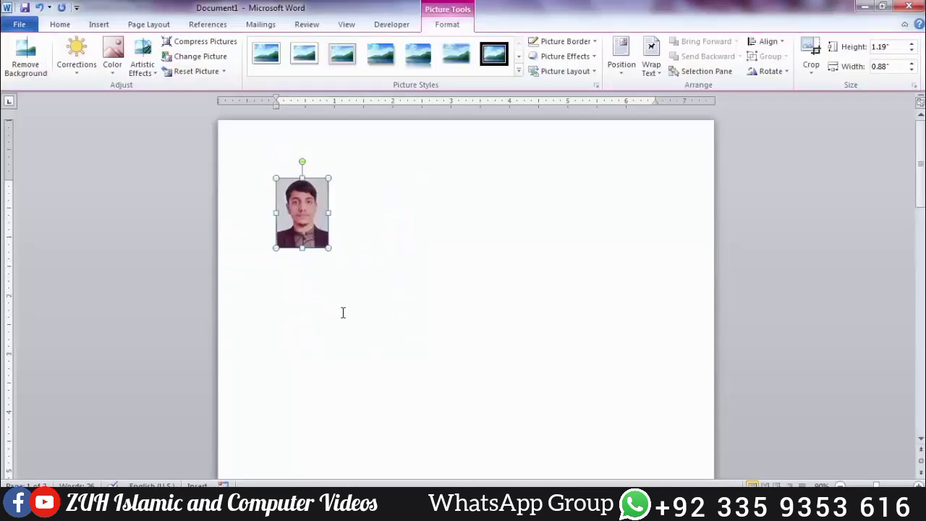
pyautogui.moveTo(329, 247); pyautogui.dragTo(318, 234)
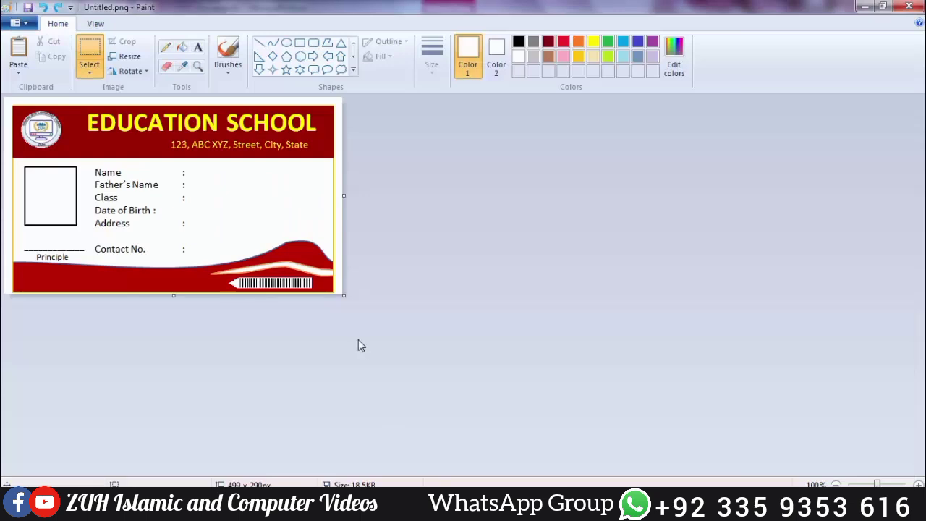
# Step: Try placing the copied portrait inside the card's photo frame in Paint, and delete it
pyautogui.hotkey('ctrl', 'v')
pyautogui.moveTo(32, 126); pyautogui.dragTo(52, 195)
pyautogui.press('Delete')
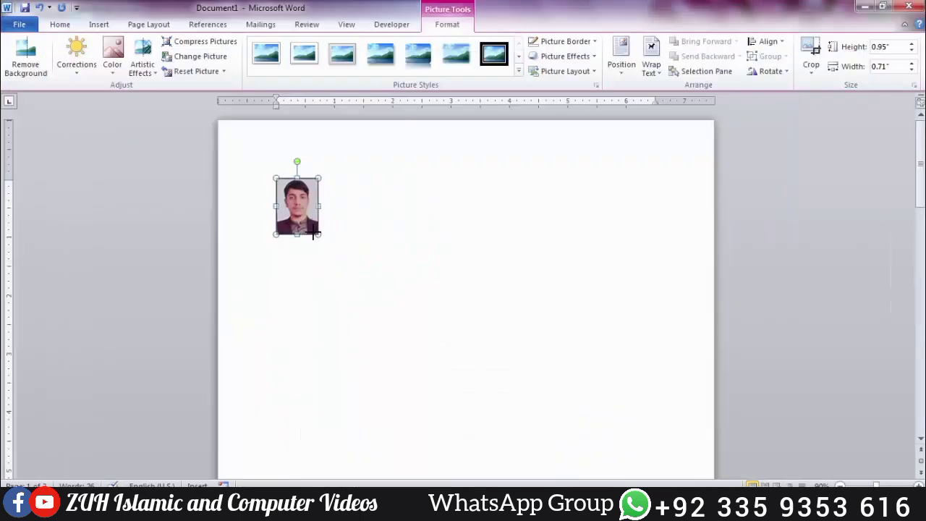
# Step: Reduce the portrait's height in Word to about 0.87" and place the copy inside the card's photo frame in Paint
pyautogui.moveTo(313, 232); pyautogui.dragTo(320, 204)
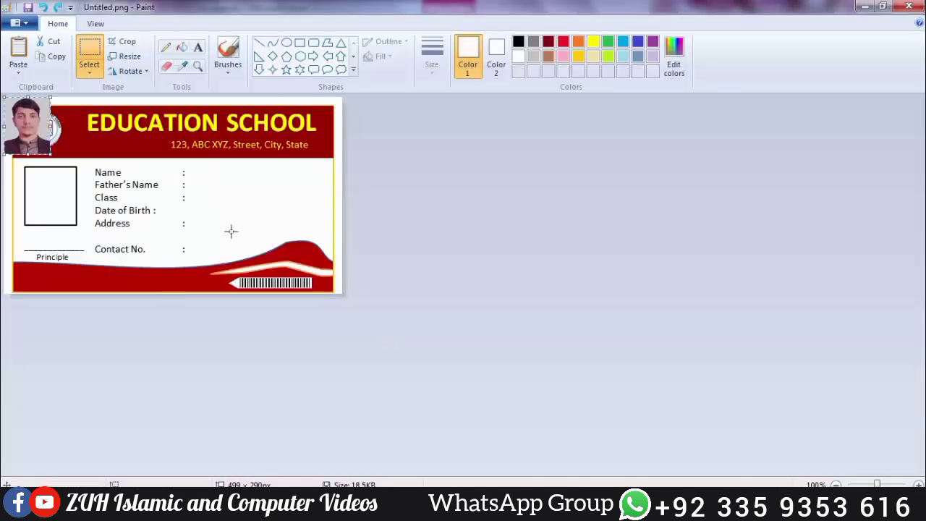
pyautogui.moveTo(29, 135); pyautogui.dragTo(48, 200)
pyautogui.click(79, 223)
pyautogui.keyDown('ctrl'); pyautogui.scroll(1, 79, 224); pyautogui.keyUp('ctrl')
# Step: Shift the photo frame's side edges inward so the black frame fits closely around the portrait
pyautogui.moveTo(45, 366); pyautogui.dragTo(46, 368)
pyautogui.press('Delete')
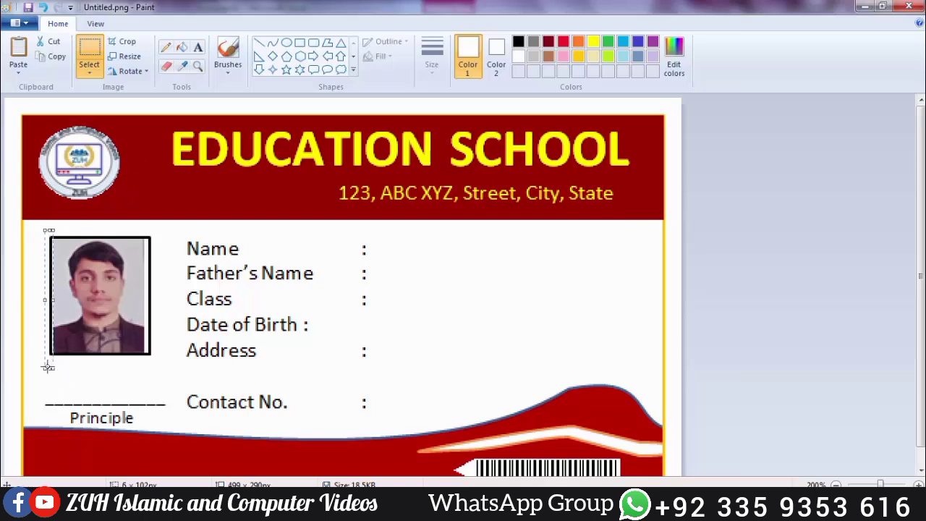
pyautogui.press('Left')
pyautogui.press('Left')
pyautogui.press('Left')
pyautogui.click(182, 260)
pyautogui.keyDown('ctrl'); pyautogui.scroll(-1, 304, 165); pyautogui.keyUp('ctrl')
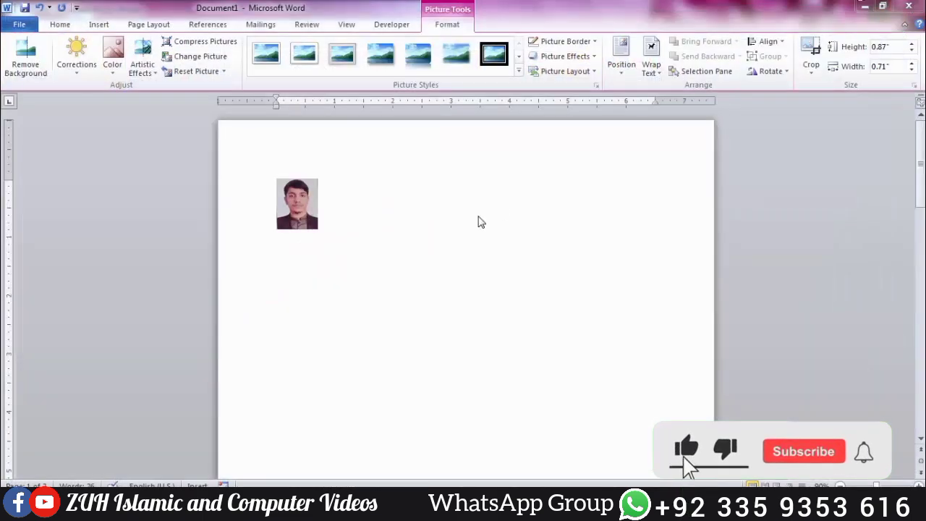
# Step: Close Word and open Untitled.png next to ABC.jpg in the photo viewer to compare the finished card with the reference
pyautogui.click(909, 6)
pyautogui.click(459, 269)
pyautogui.click(434, 288)
pyautogui.moveTo(355, 15); pyautogui.dragTo(925, 29)
pyautogui.doubleClick(78, 379)
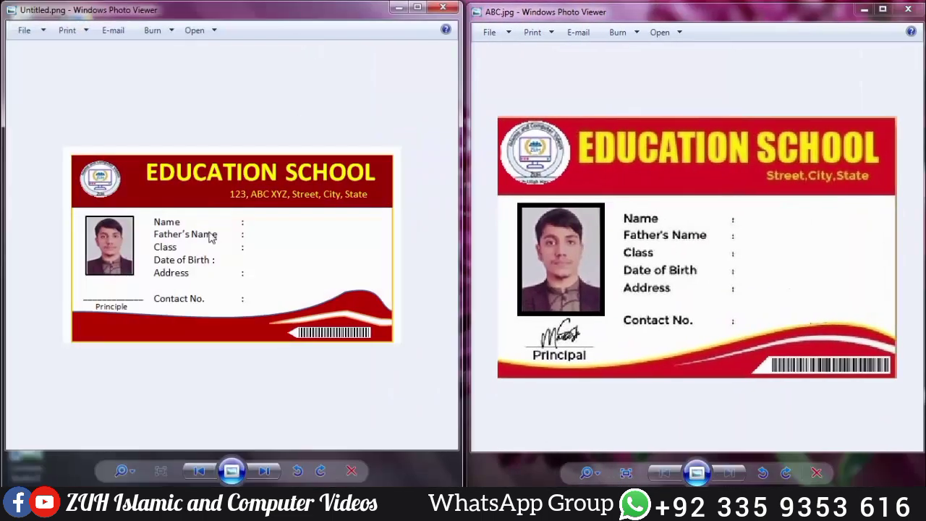
pyautogui.scroll(2, 152, 233)
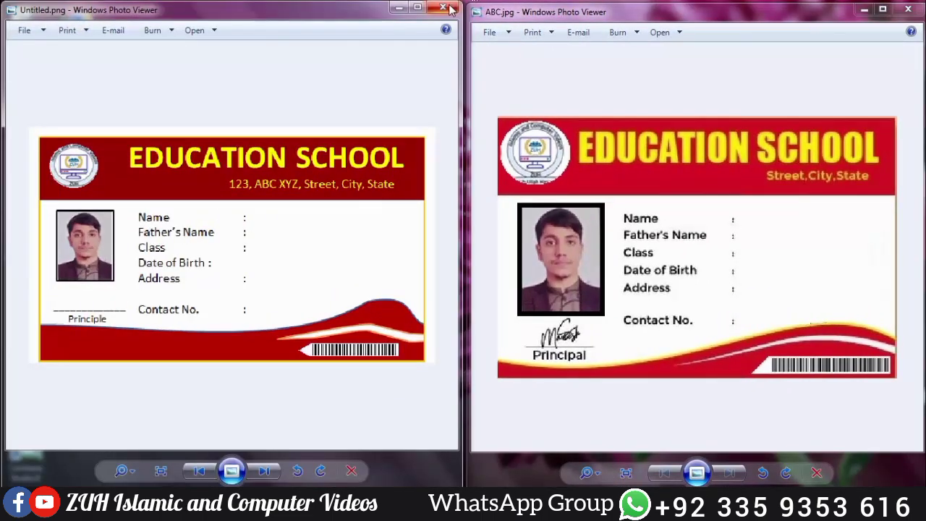